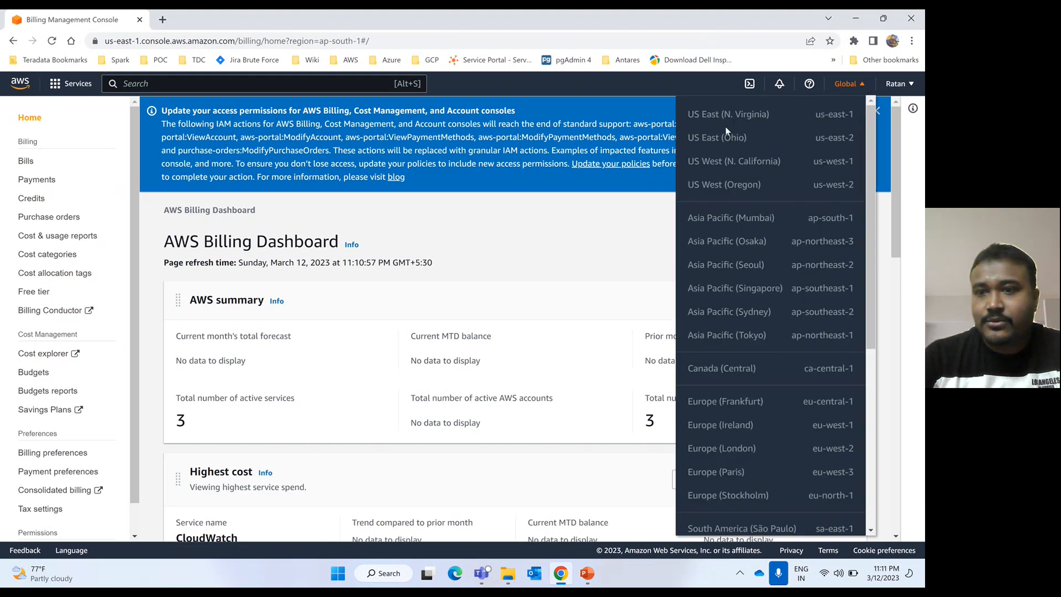
- Switch the console region to US East (N. Virginia)
{"action": "left_click", "coordinate": [608, 248]}
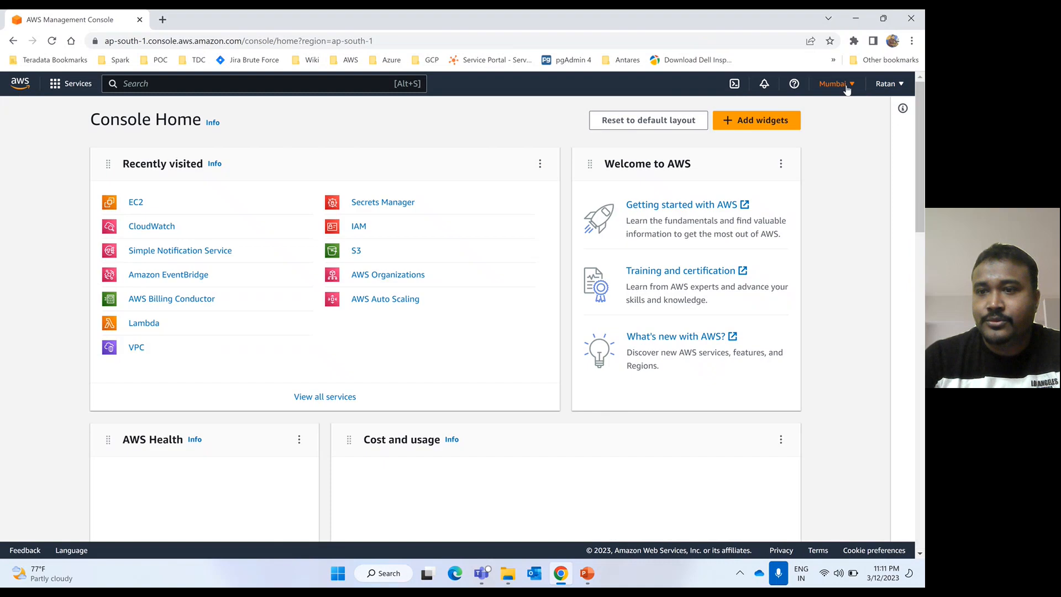
{"action": "left_click", "coordinate": [846, 85]}
{"action": "left_click", "coordinate": [727, 115]}
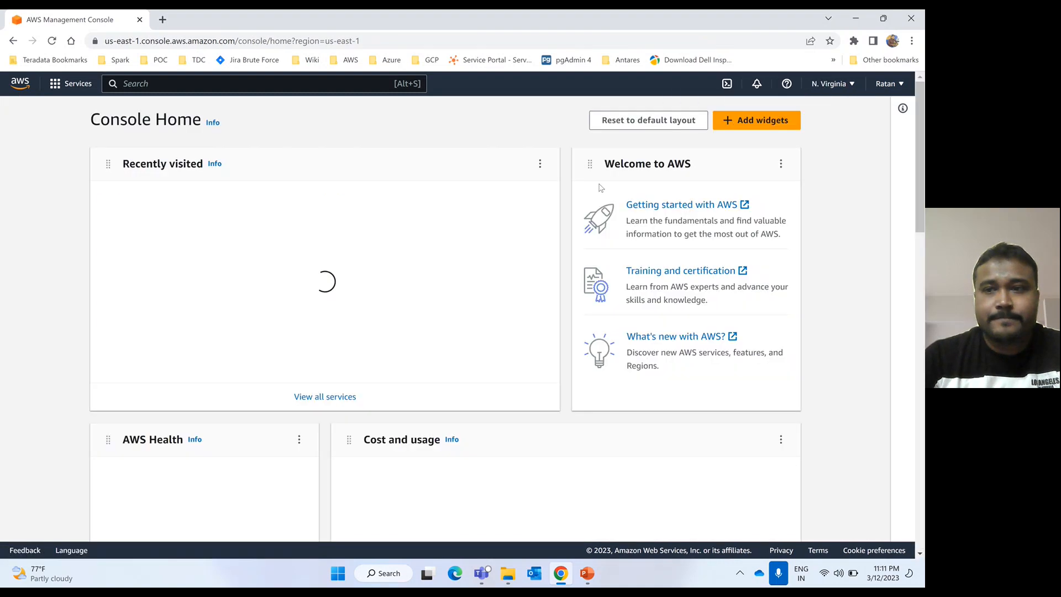
- Go from the account menu's Billing Dashboard to the Billing preferences page
{"action": "left_click", "coordinate": [898, 85]}
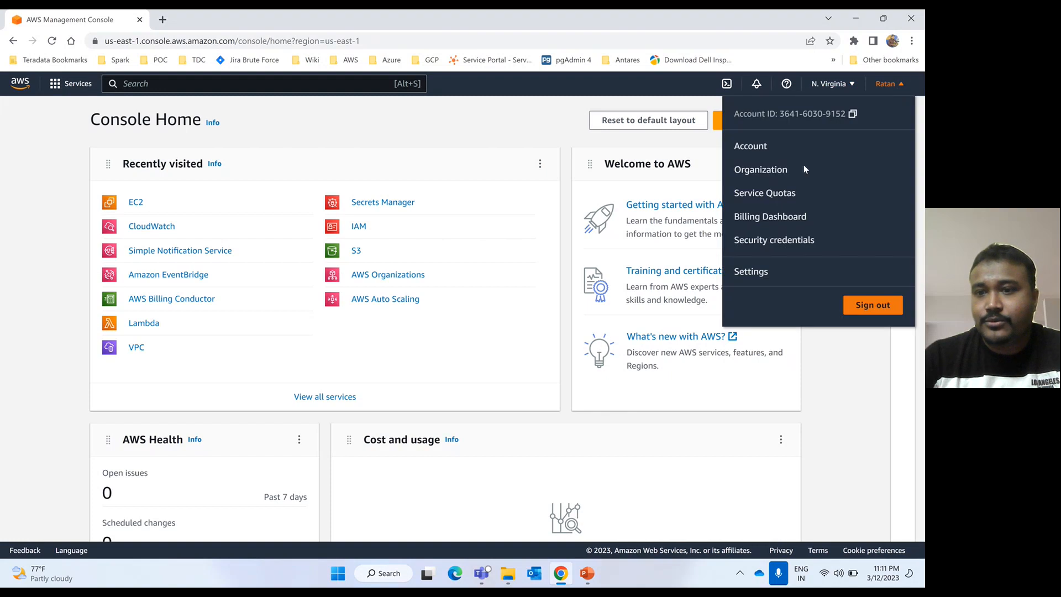
{"action": "left_click", "coordinate": [780, 218]}
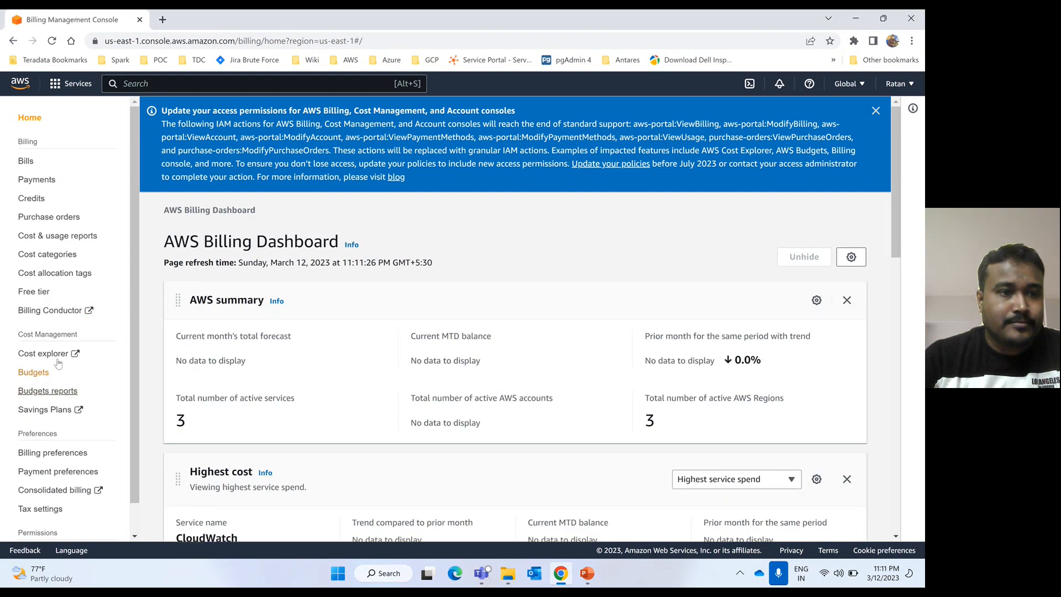
{"action": "scroll", "coordinate": [75, 364], "scroll_direction": "down", "scroll_amount": 1}
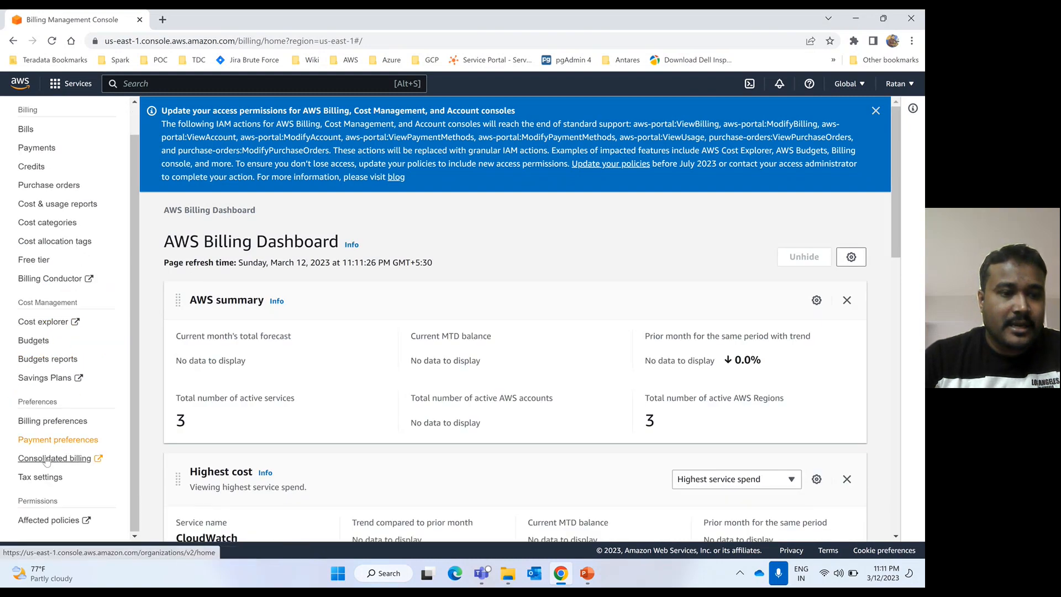
{"action": "left_click", "coordinate": [39, 421]}
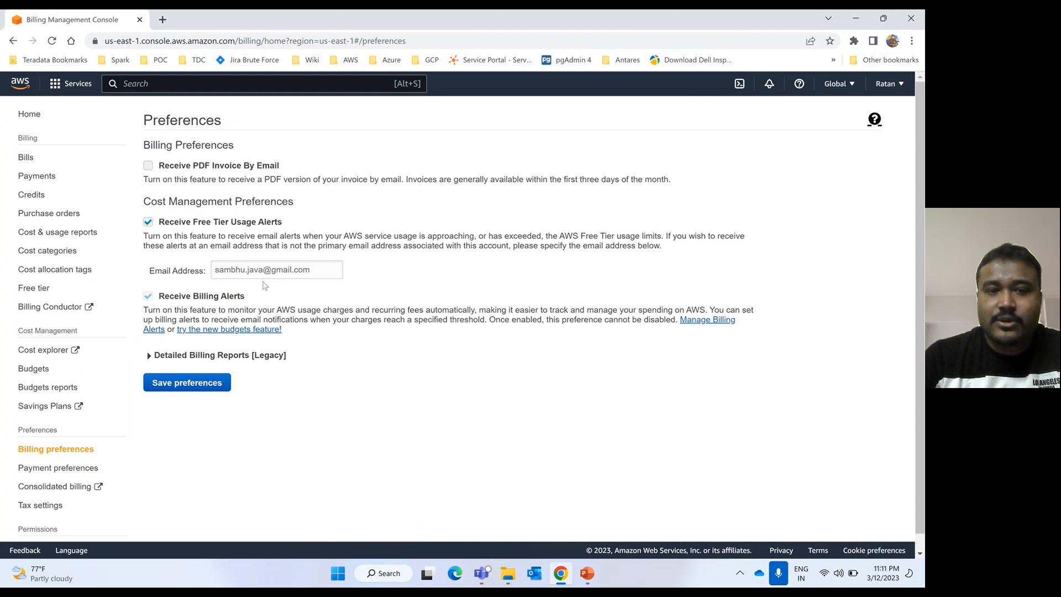
- Save the billing preferences with Free Tier usage alerts and billing alerts enabled
{"action": "left_click", "coordinate": [315, 272]}
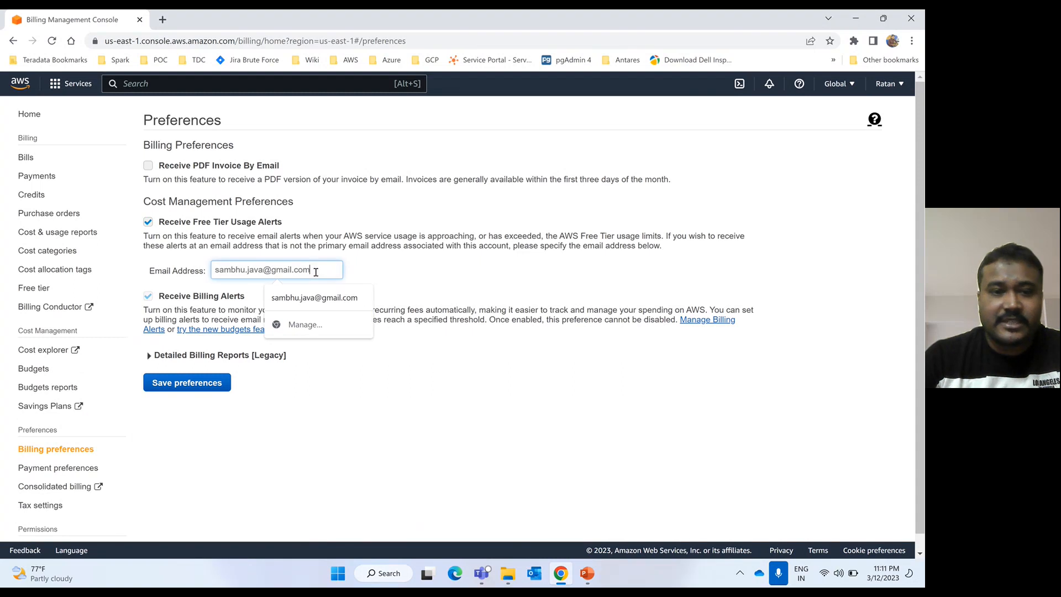
{"action": "left_click", "coordinate": [174, 388]}
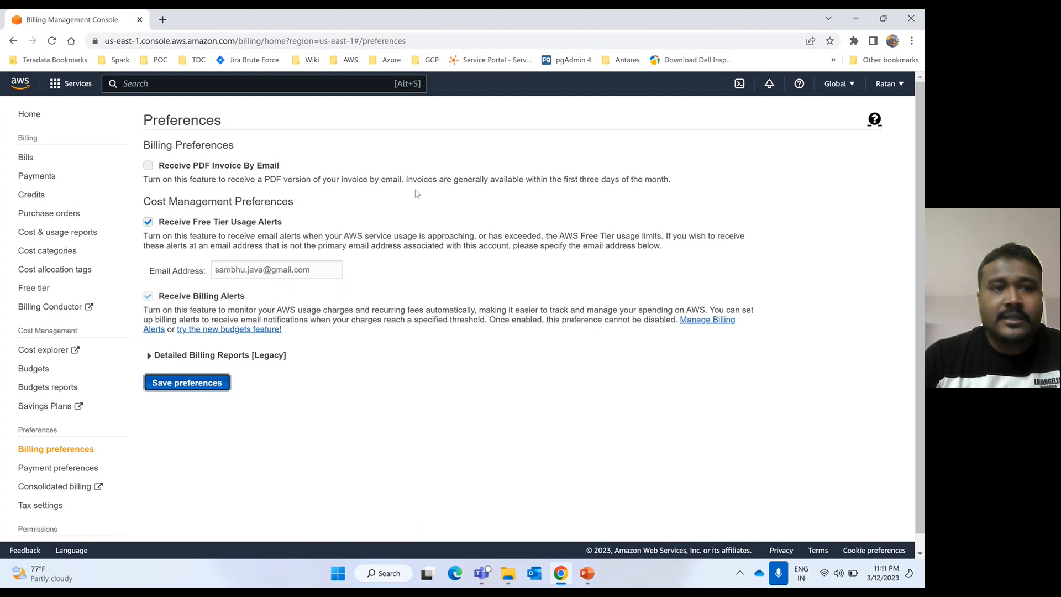
{"action": "left_click", "coordinate": [164, 84]}
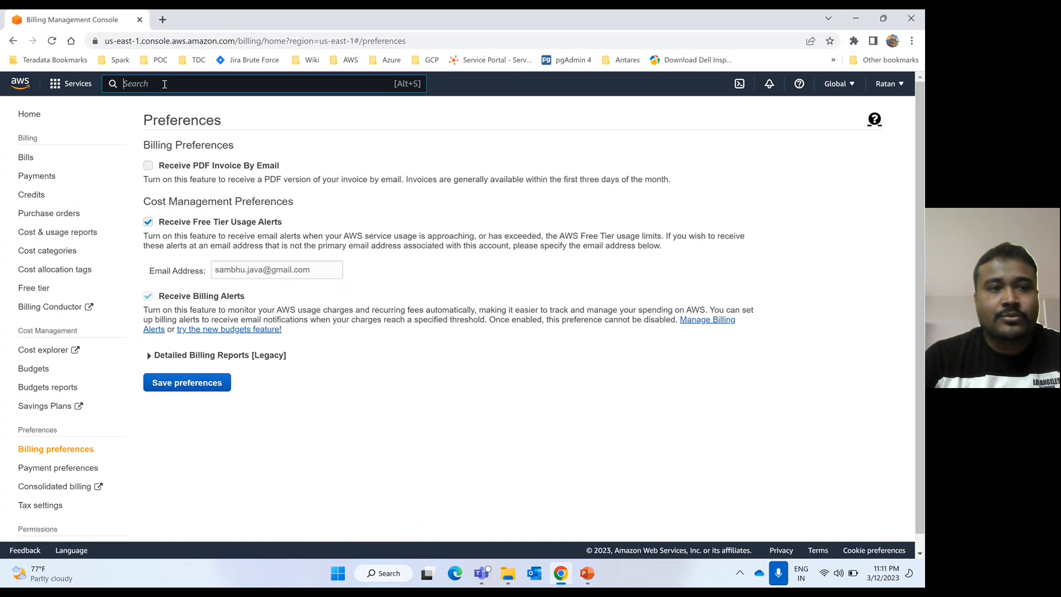
- Search for cloudwatch and open the CloudWatch service from the results
{"action": "type", "text": "clou"}
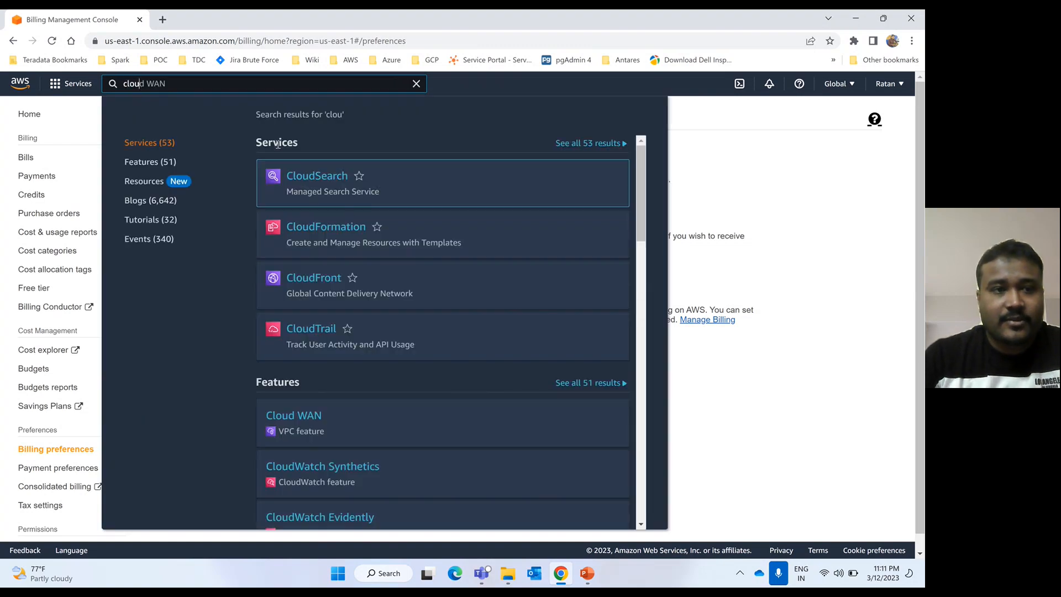
{"action": "type", "text": "dwatch"}
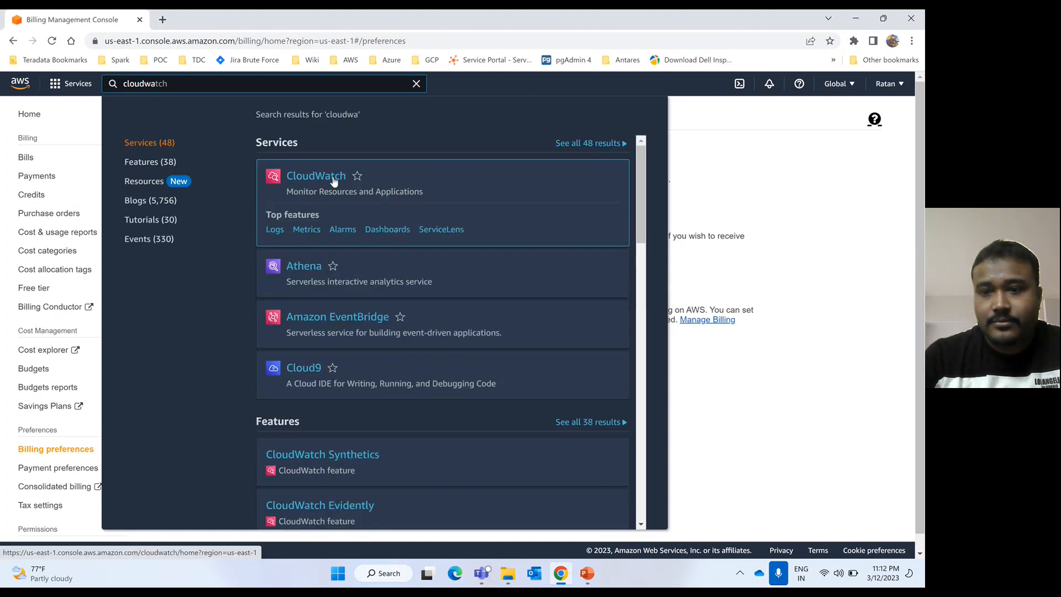
{"action": "left_click", "coordinate": [791, 207]}
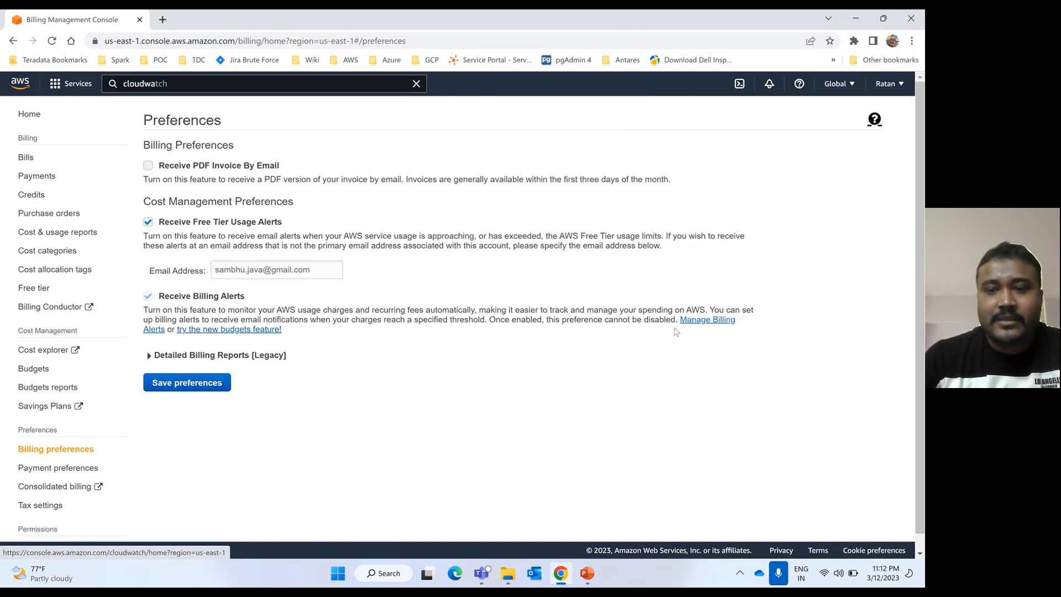
{"action": "left_click", "coordinate": [188, 87]}
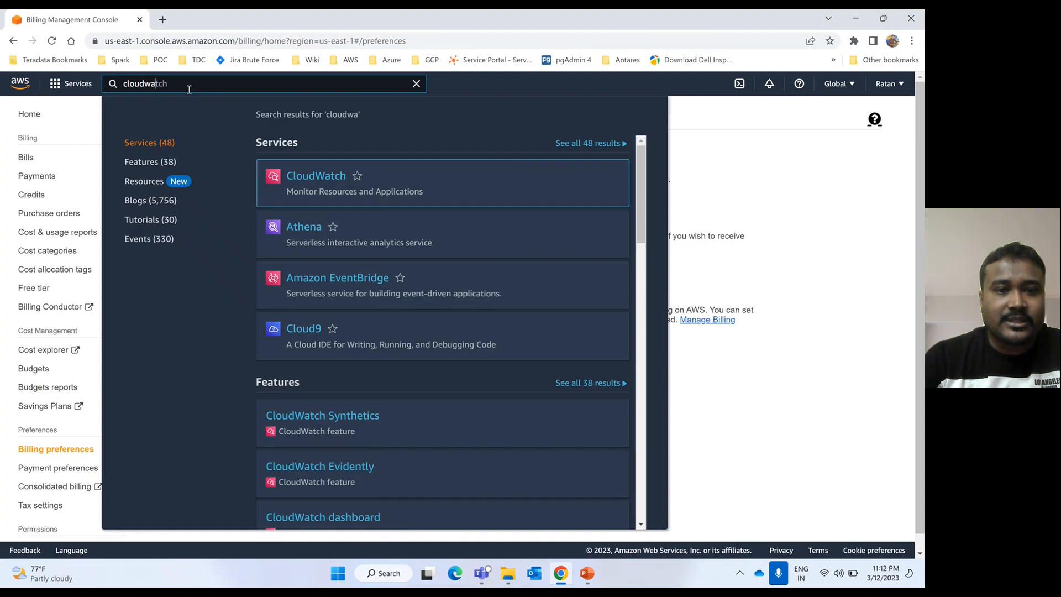
{"action": "left_click", "coordinate": [315, 184]}
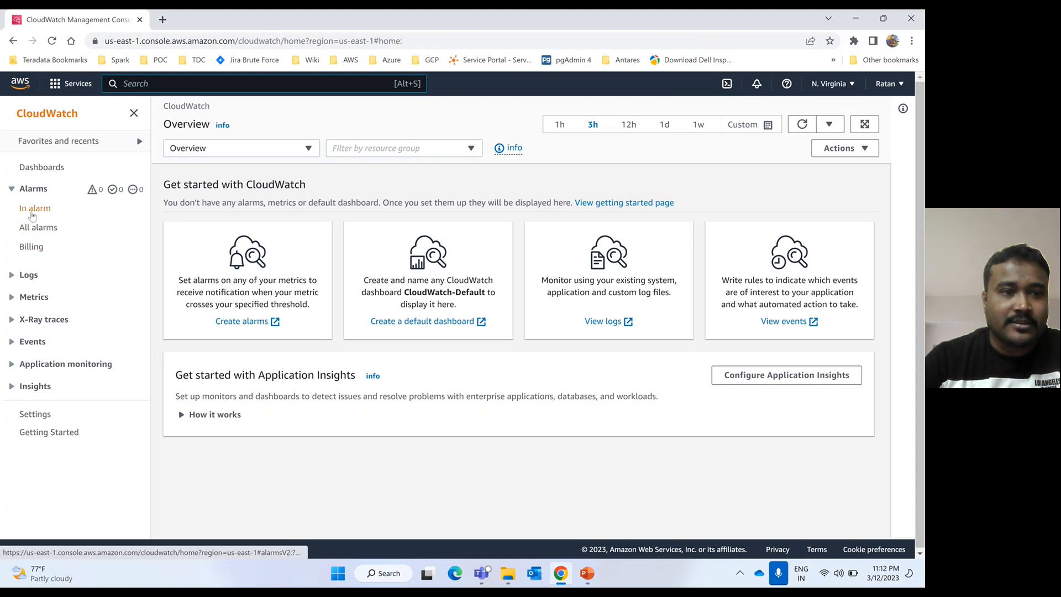
- View the empty Billing alarms list, switching to Mumbai and back to N. Virginia
{"action": "left_click", "coordinate": [31, 248]}
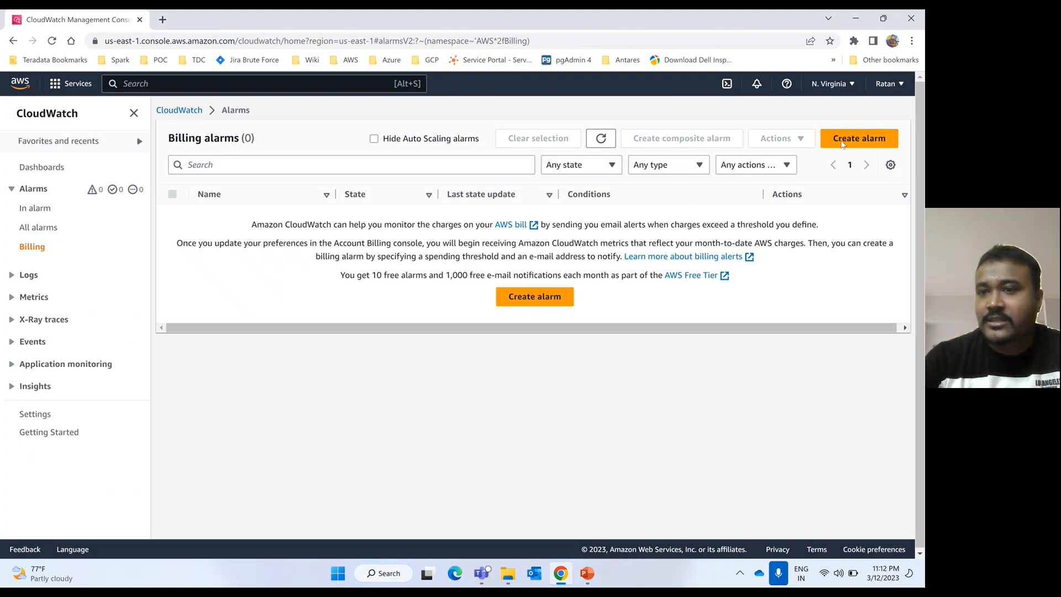
{"action": "left_click", "coordinate": [849, 85]}
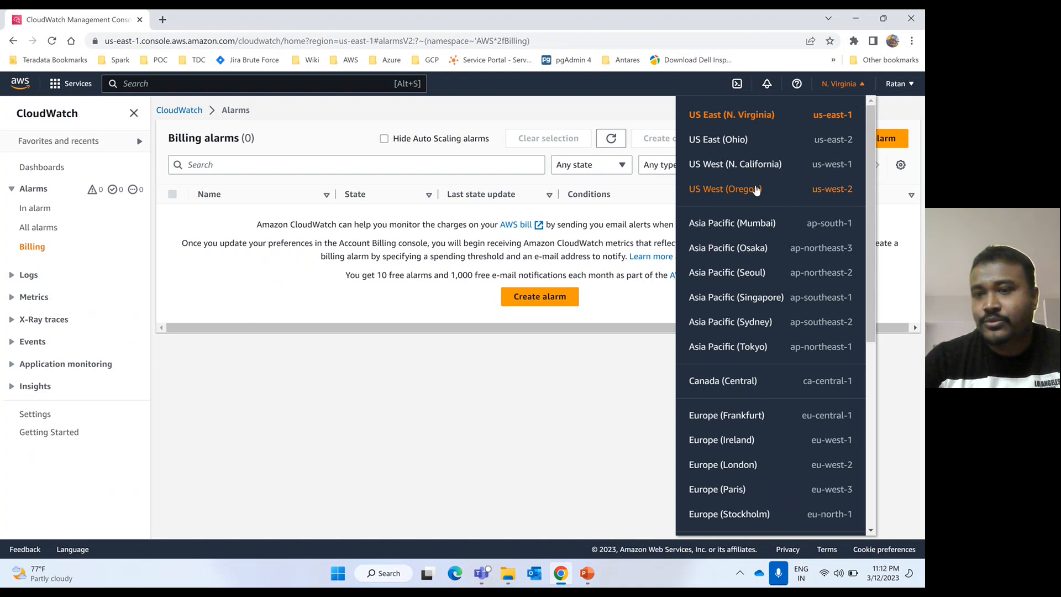
{"action": "left_click", "coordinate": [753, 225]}
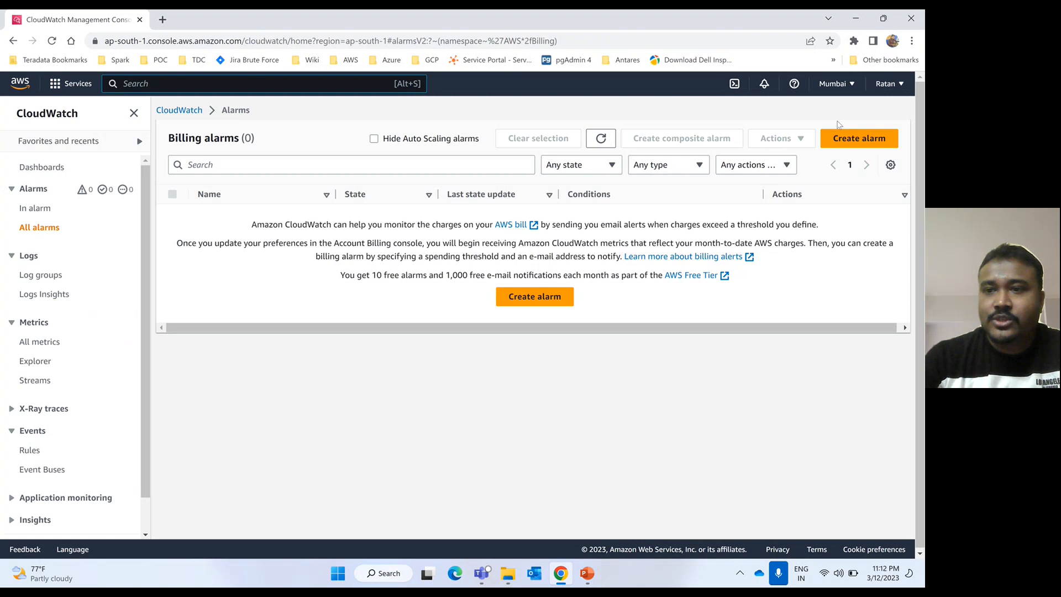
{"action": "left_click", "coordinate": [851, 85]}
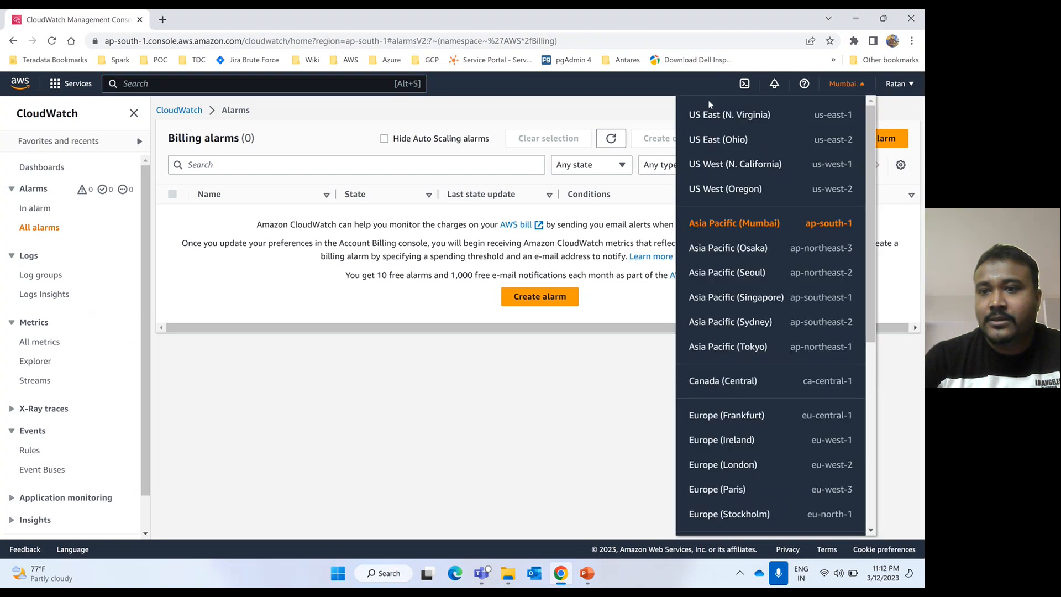
{"action": "left_click", "coordinate": [740, 119]}
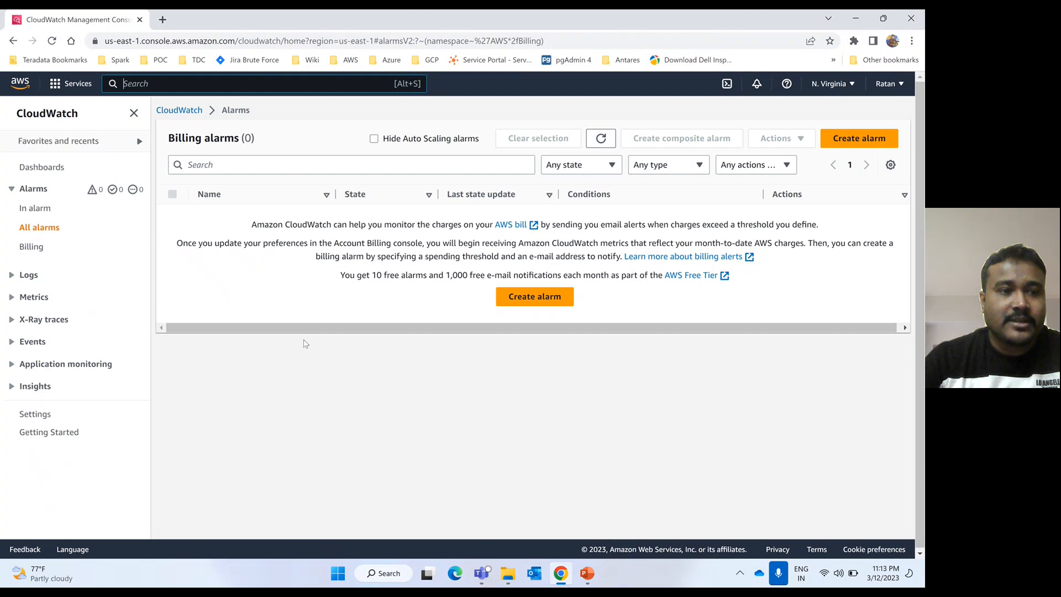
{"action": "left_click", "coordinate": [34, 250]}
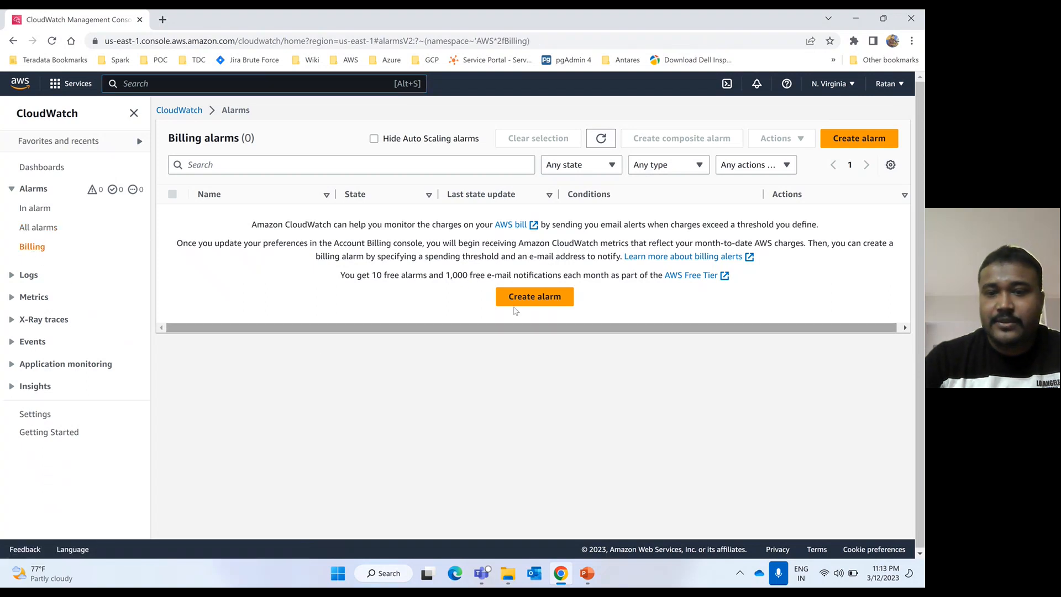
{"action": "left_click", "coordinate": [544, 302]}
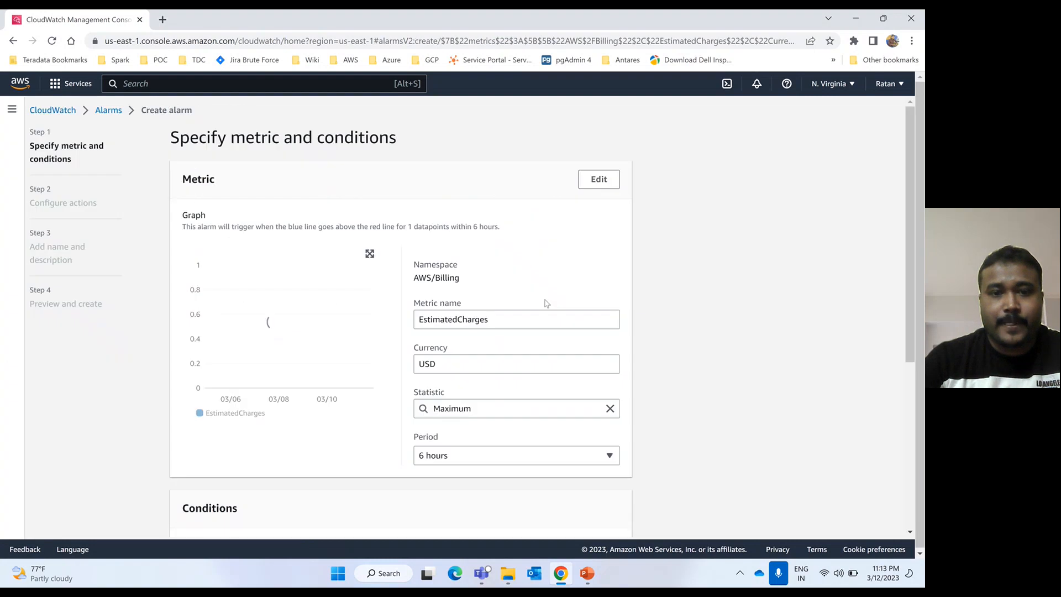
- Keep the EstimatedCharges metric in USD with Maximum statistic over 6 hours
{"action": "scroll", "coordinate": [397, 296], "scroll_direction": "down", "scroll_amount": 3}
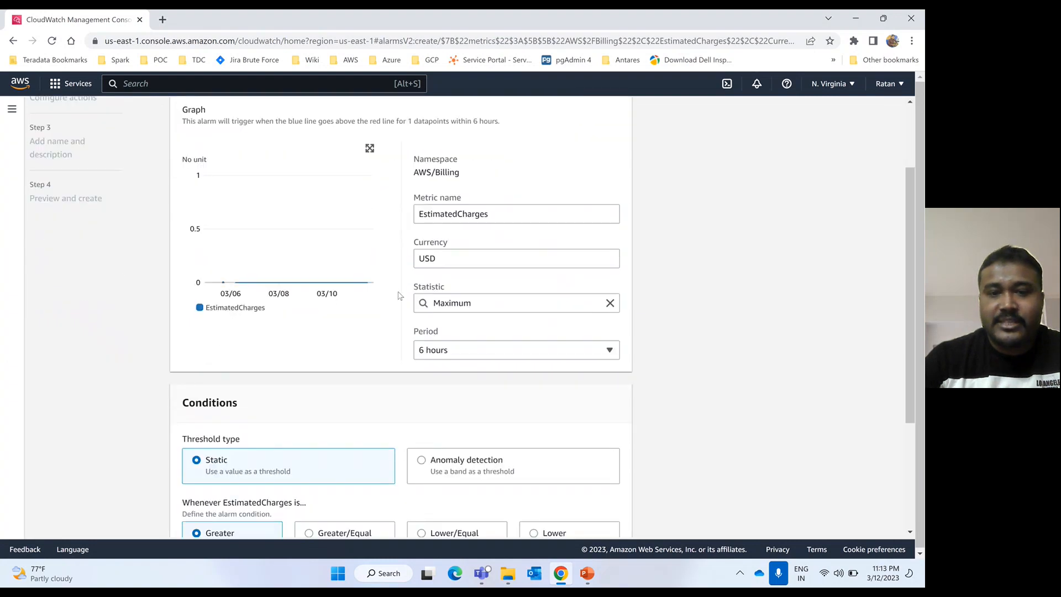
{"action": "left_click", "coordinate": [445, 237]}
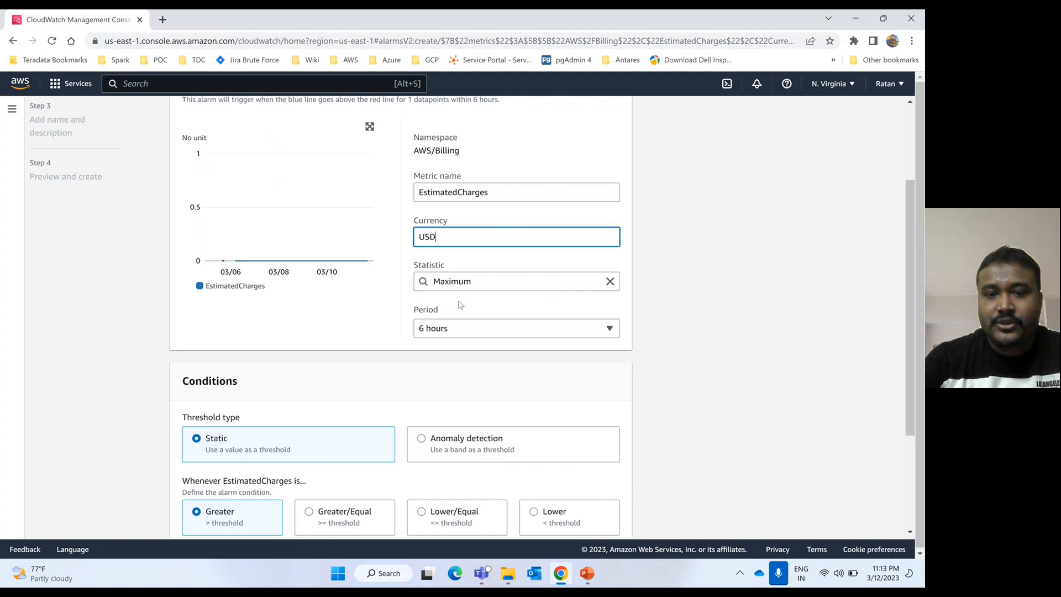
{"action": "left_click", "coordinate": [465, 331]}
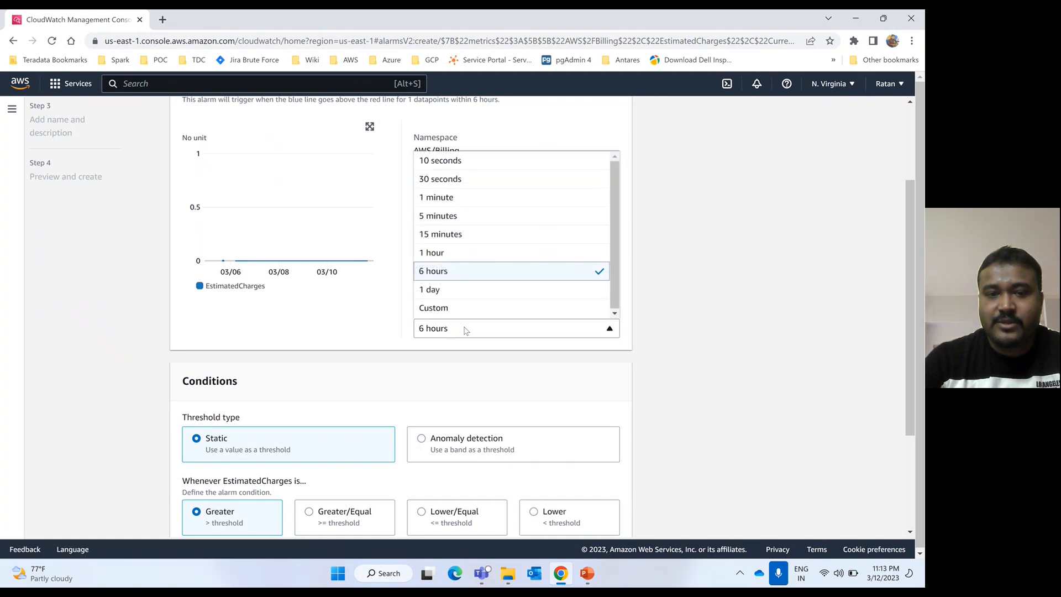
{"action": "left_click", "coordinate": [466, 331]}
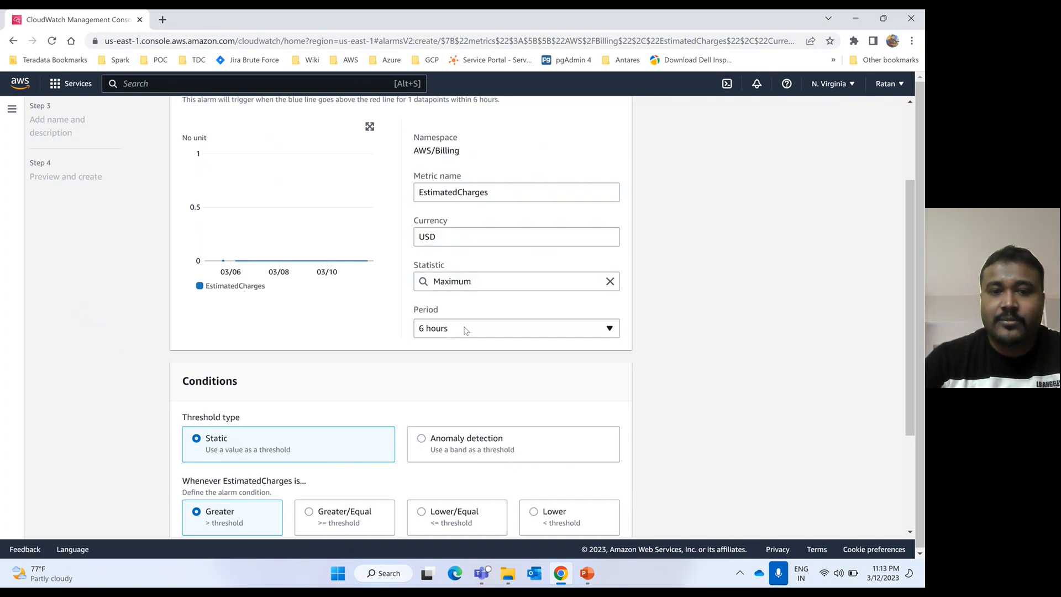
{"action": "left_click", "coordinate": [465, 331]}
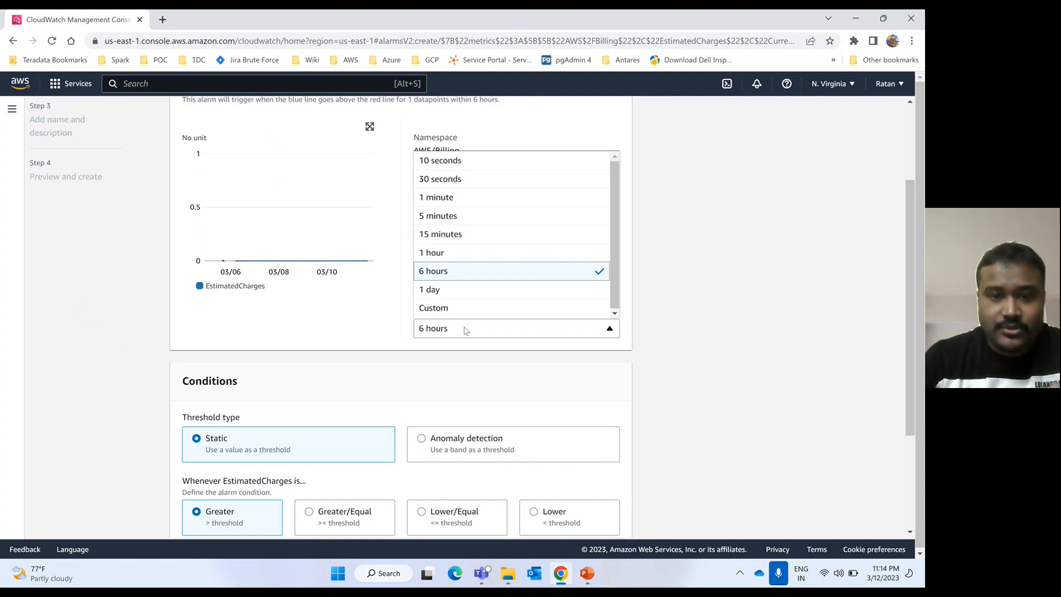
{"action": "left_click", "coordinate": [700, 260]}
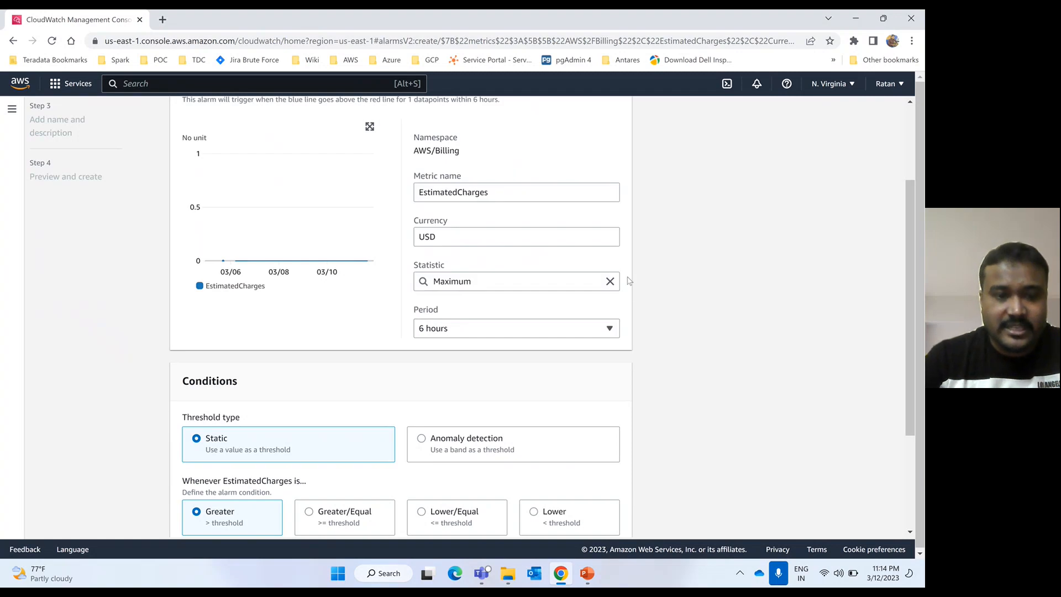
{"action": "scroll", "coordinate": [333, 365], "scroll_direction": "down", "scroll_amount": 2}
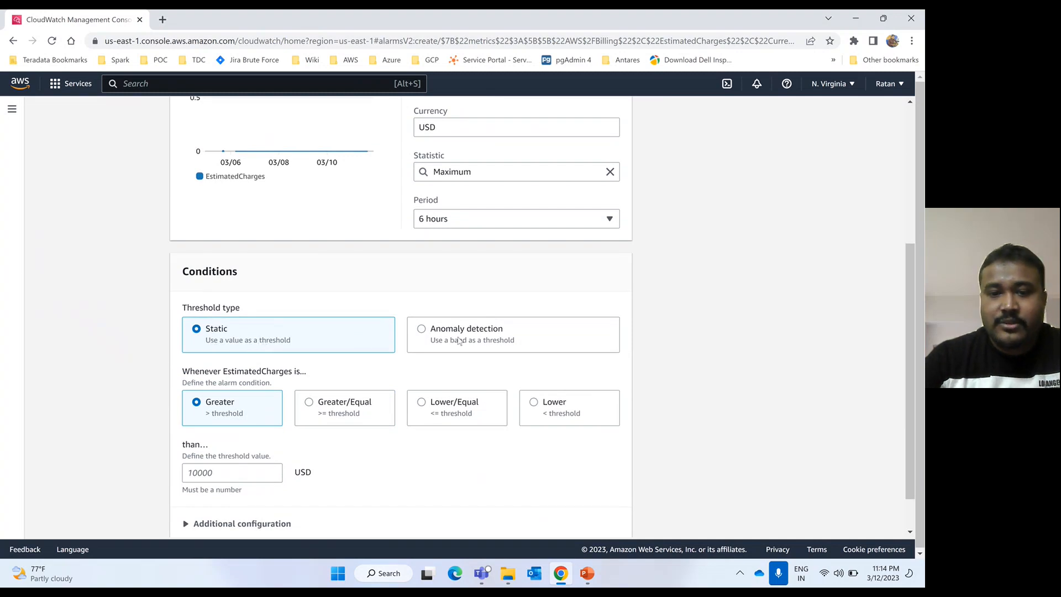
{"action": "scroll", "coordinate": [352, 354], "scroll_direction": "down", "scroll_amount": 1}
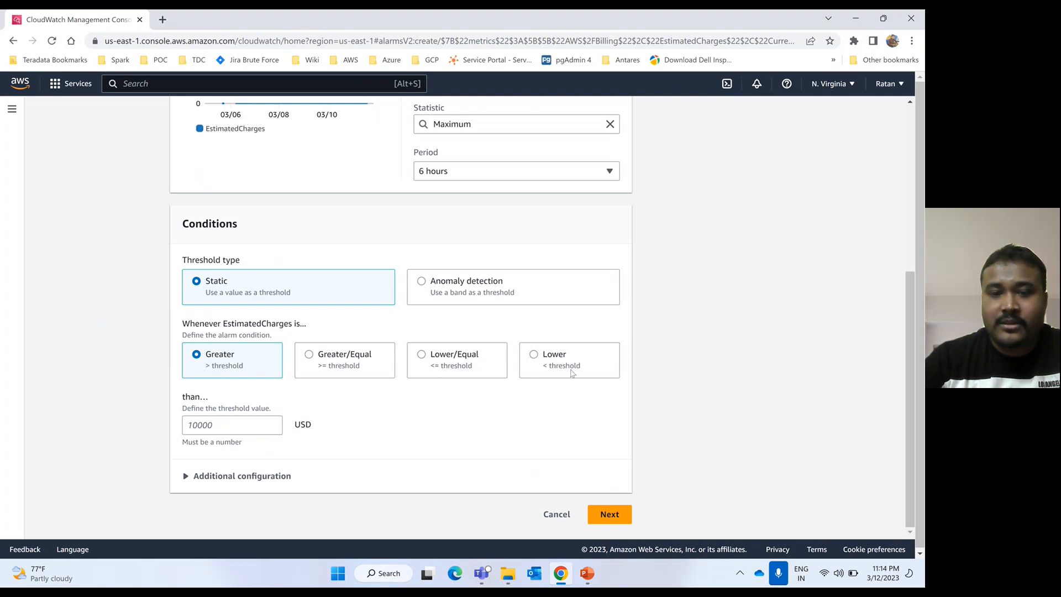
- Set the condition to Greater/Equal a threshold of 1, then proceed to Configure actions
{"action": "left_click", "coordinate": [309, 356]}
{"action": "left_click", "coordinate": [220, 421]}
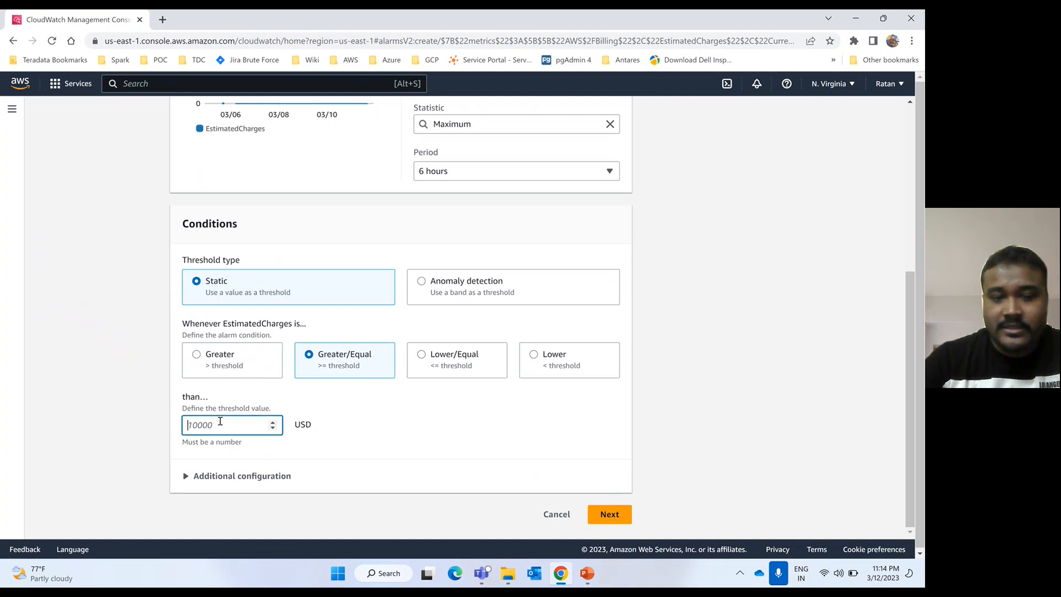
{"action": "type", "text": "1"}
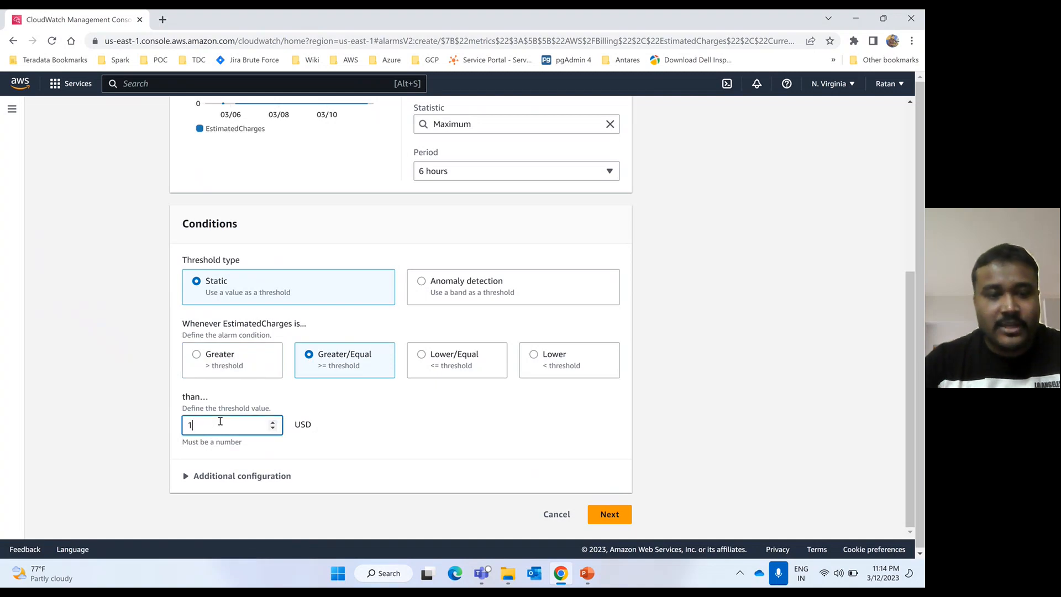
{"action": "left_click", "coordinate": [355, 421]}
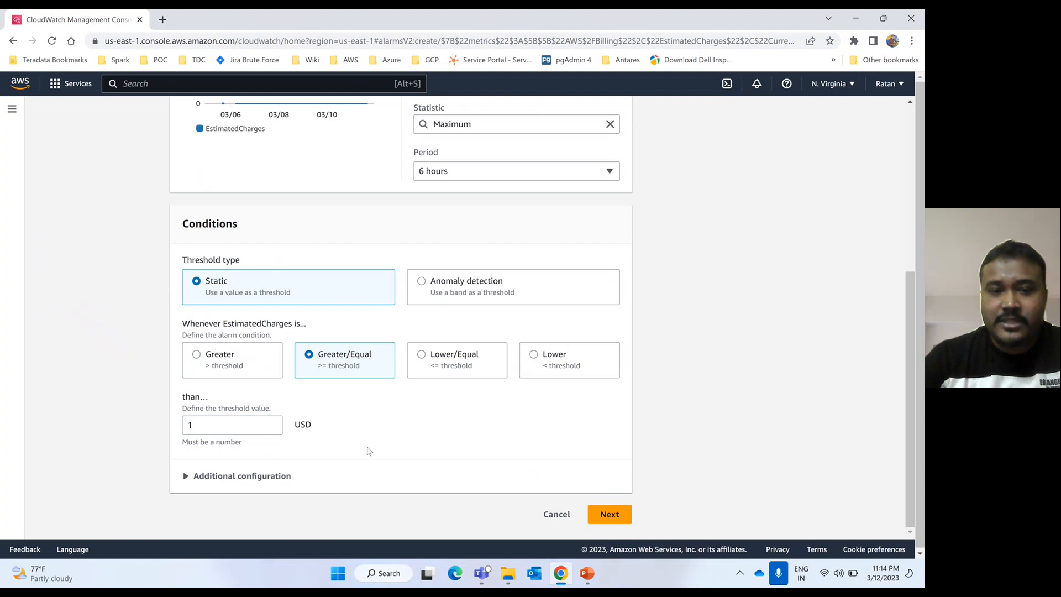
{"action": "left_click", "coordinate": [207, 418]}
{"action": "key", "text": "BackSpace"}
{"action": "type", "text": "10"}
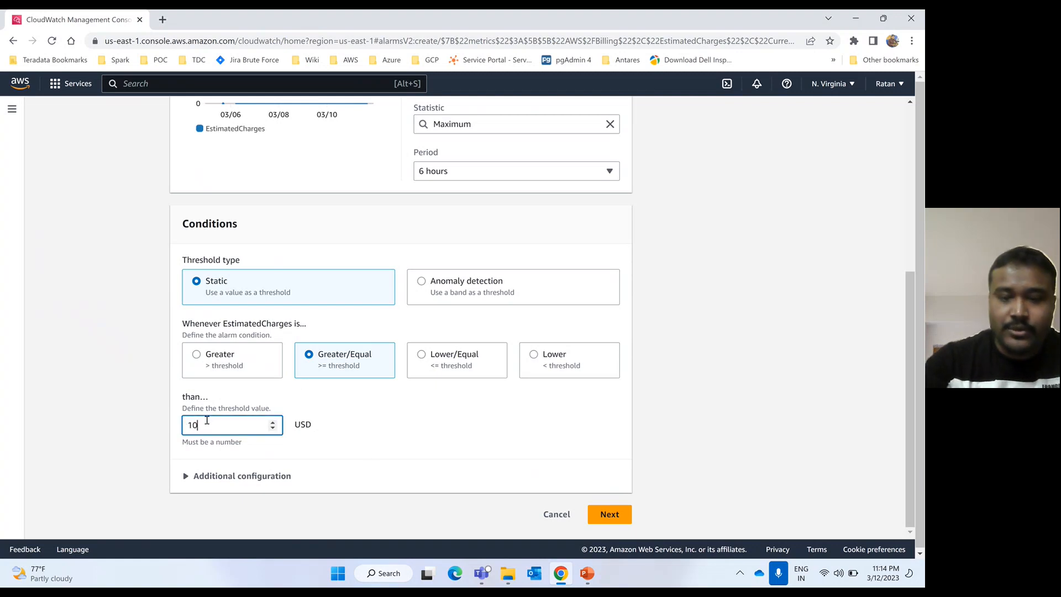
{"action": "key", "text": "BackSpace"}
{"action": "key", "text": "BackSpace"}
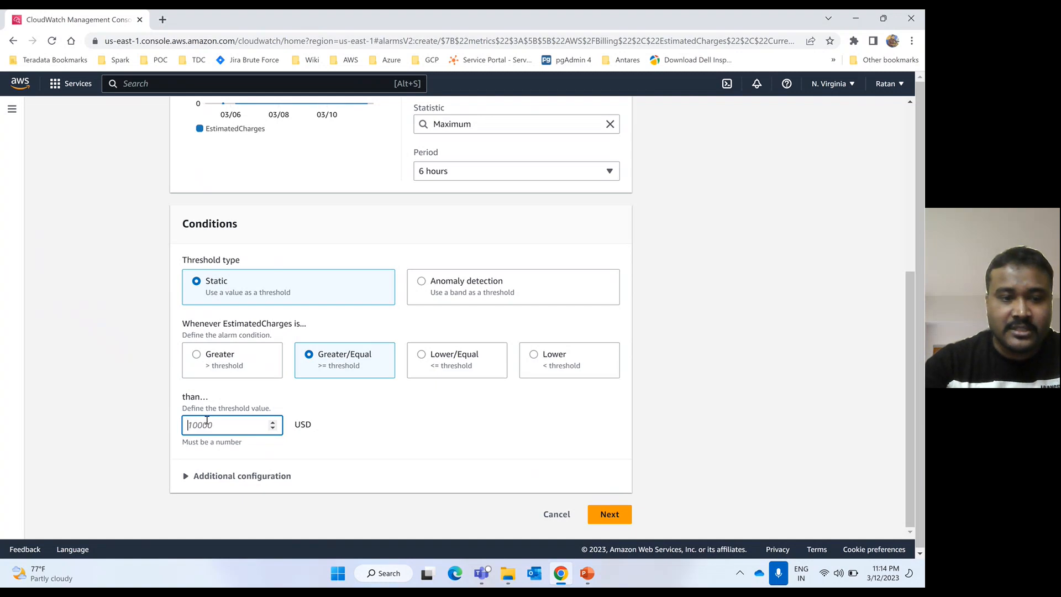
{"action": "type", "text": "1"}
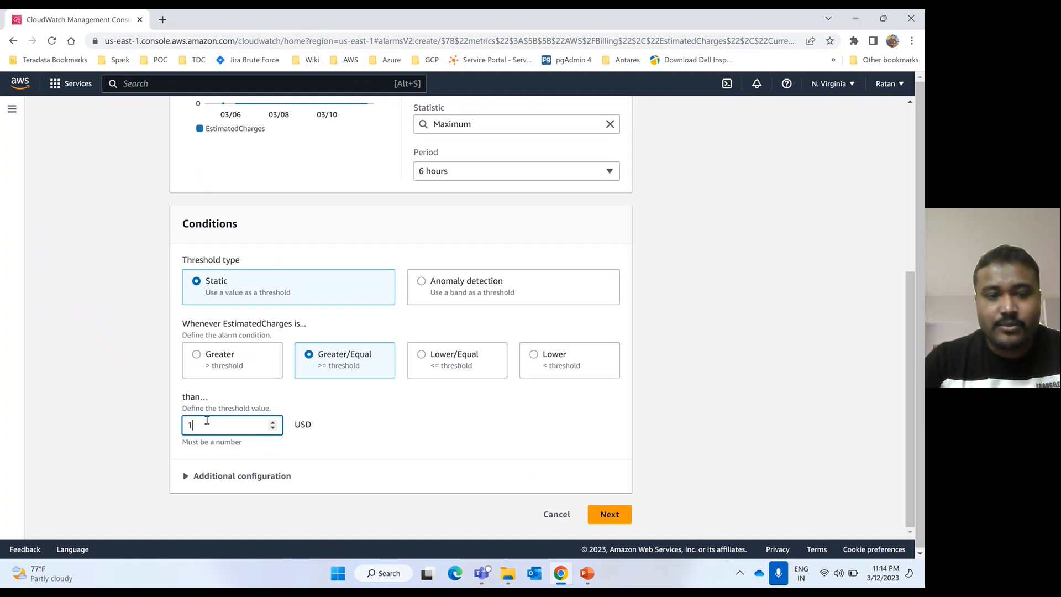
{"action": "left_click", "coordinate": [400, 428]}
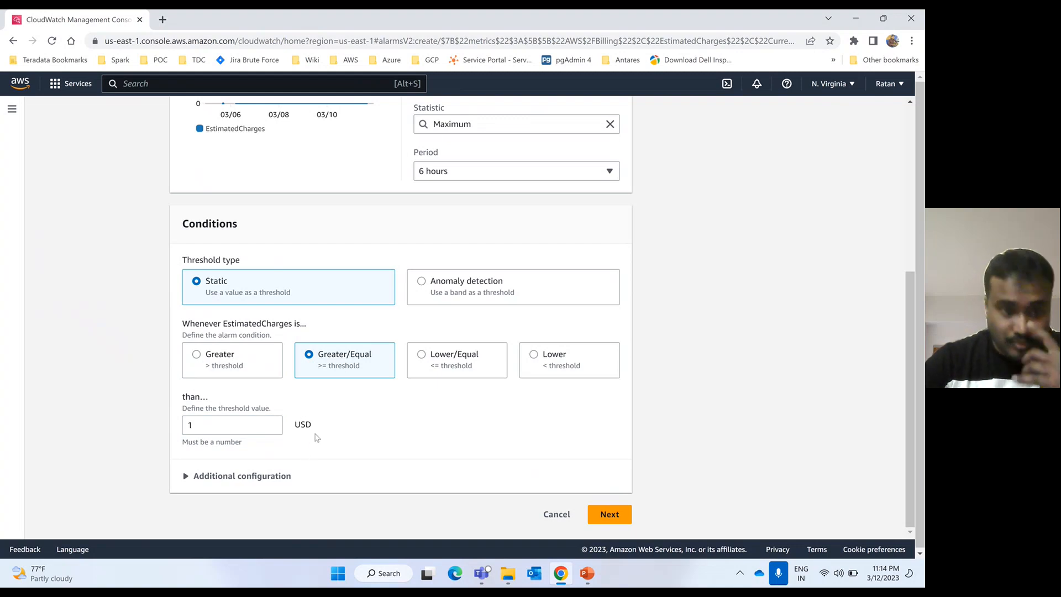
{"action": "left_click", "coordinate": [610, 515]}
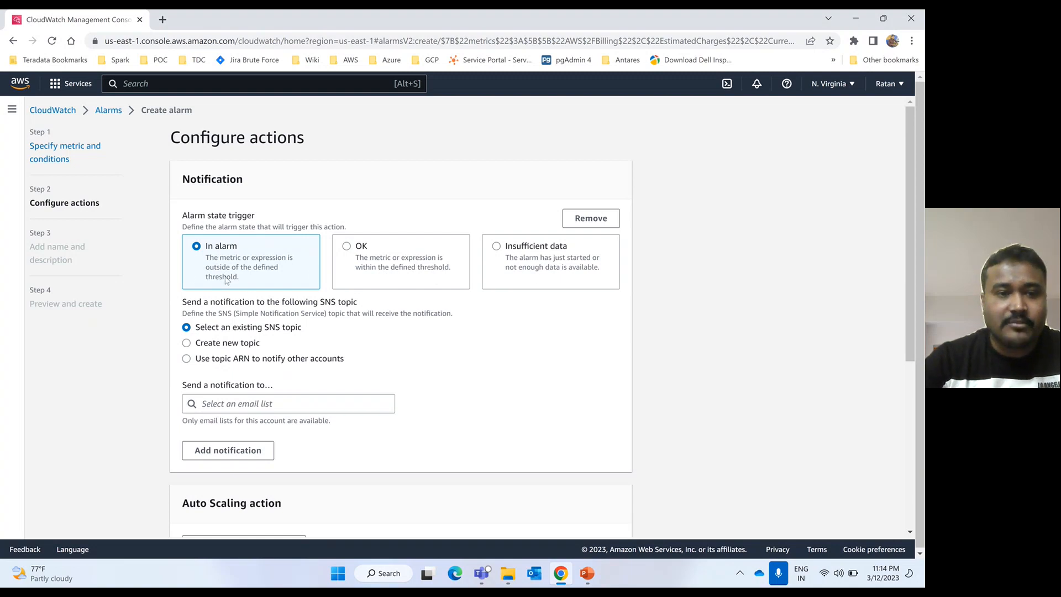
- Choose to create a new SNS topic named Billing_alert_SNS_topic
{"action": "scroll", "coordinate": [313, 347], "scroll_direction": "down", "scroll_amount": 1}
{"action": "scroll", "coordinate": [313, 347], "scroll_direction": "down", "scroll_amount": 1}
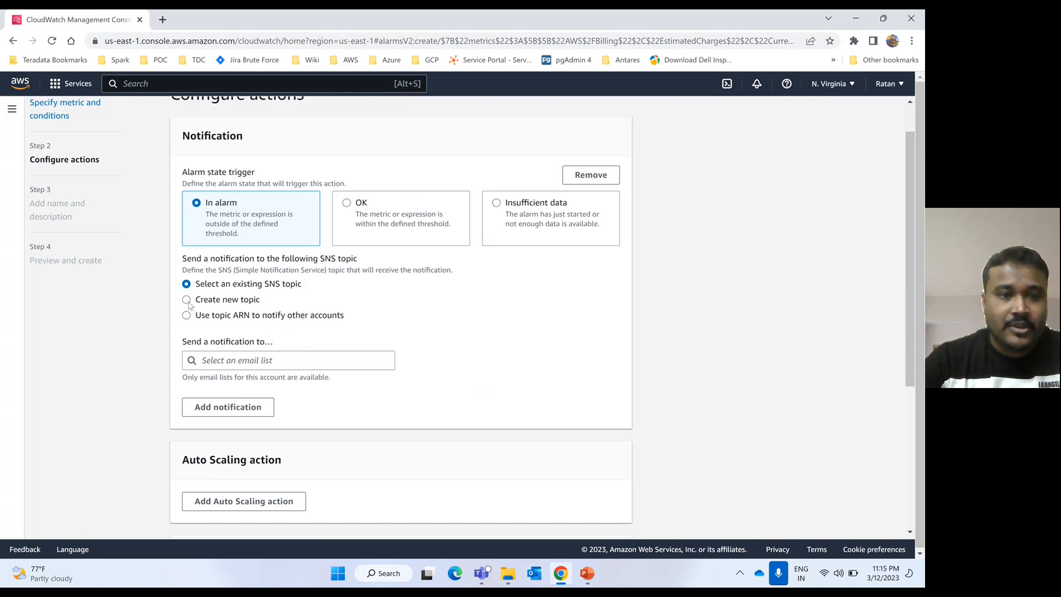
{"action": "left_click", "coordinate": [187, 300]}
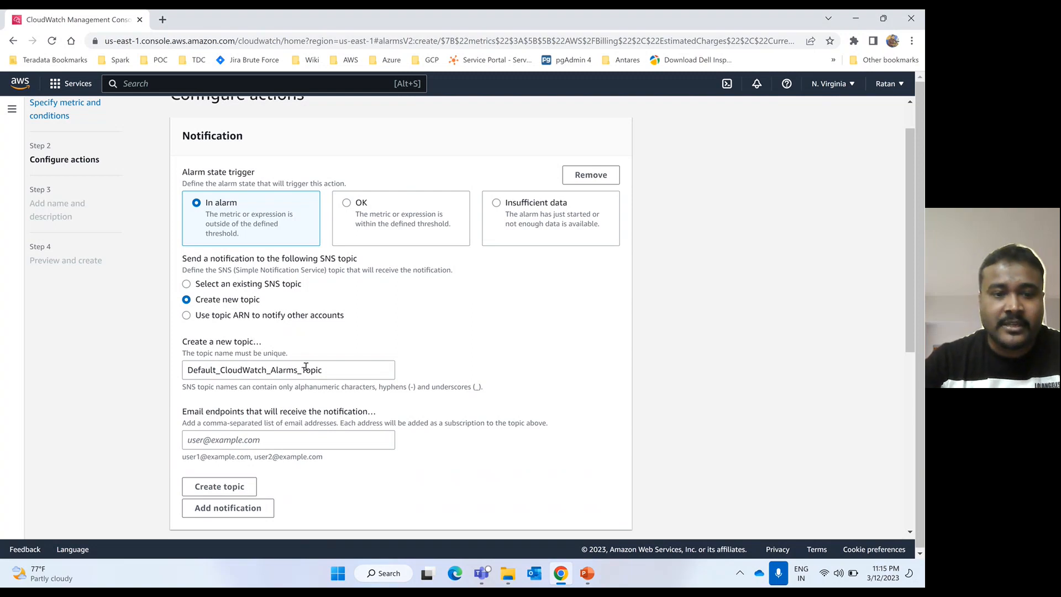
{"action": "left_click", "coordinate": [337, 374]}
{"action": "key", "text": "BackSpace"}
{"action": "key", "text": "BackSpace"}
{"action": "key", "text": "BackSpace"}
{"action": "key", "text": "BackSpace"}
{"action": "key", "text": "BackSpace"}
{"action": "key", "text": "BackSpace"}
{"action": "key", "text": "BackSpace"}
{"action": "key", "text": "BackSpace"}
{"action": "key", "text": "BackSpace"}
{"action": "key", "text": "BackSpace"}
{"action": "key", "text": "BackSpace"}
{"action": "key", "text": "BackSpace"}
{"action": "key", "text": "BackSpace"}
{"action": "key", "text": "BackSpace"}
{"action": "key", "text": "BackSpace"}
{"action": "key", "text": "BackSpace"}
{"action": "key", "text": "BackSpace"}
{"action": "key", "text": "BackSpace"}
{"action": "key", "text": "BackSpace"}
{"action": "key", "text": "BackSpace"}
{"action": "key", "text": "BackSpace"}
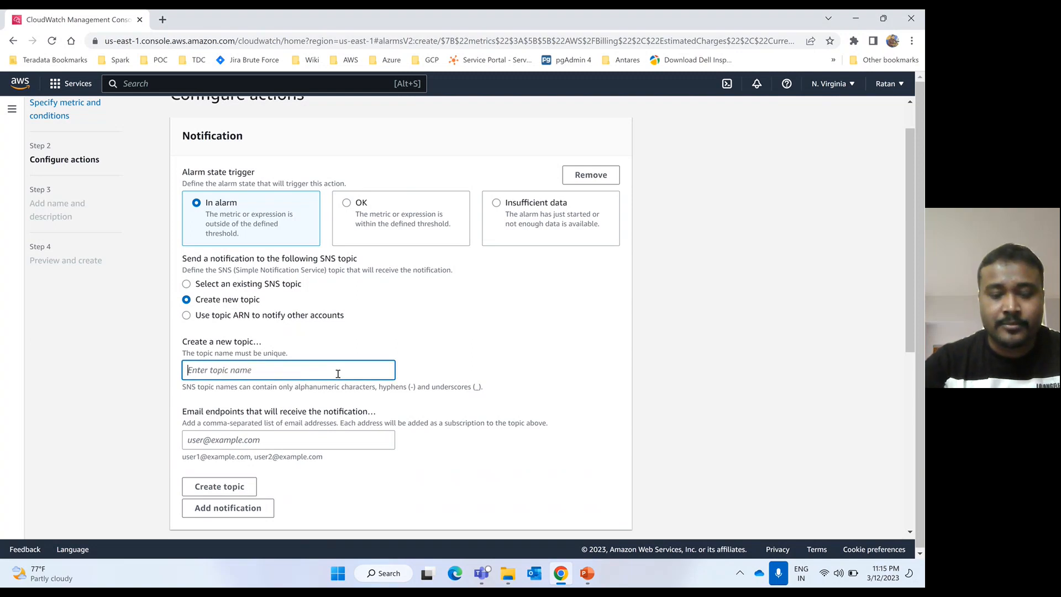
{"action": "type", "text": "Billin"}
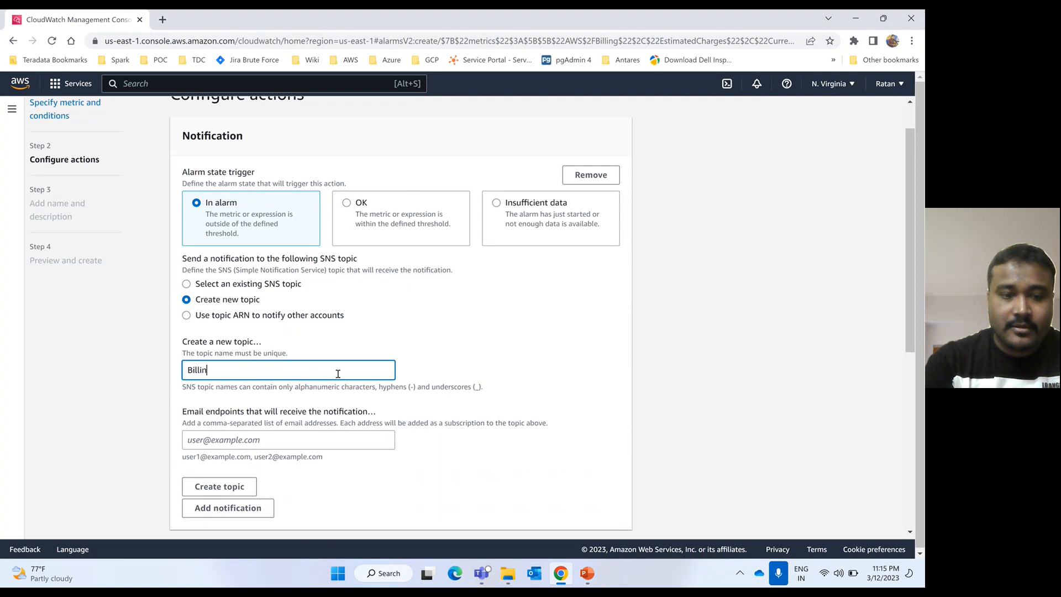
{"action": "type", "text": "g_"}
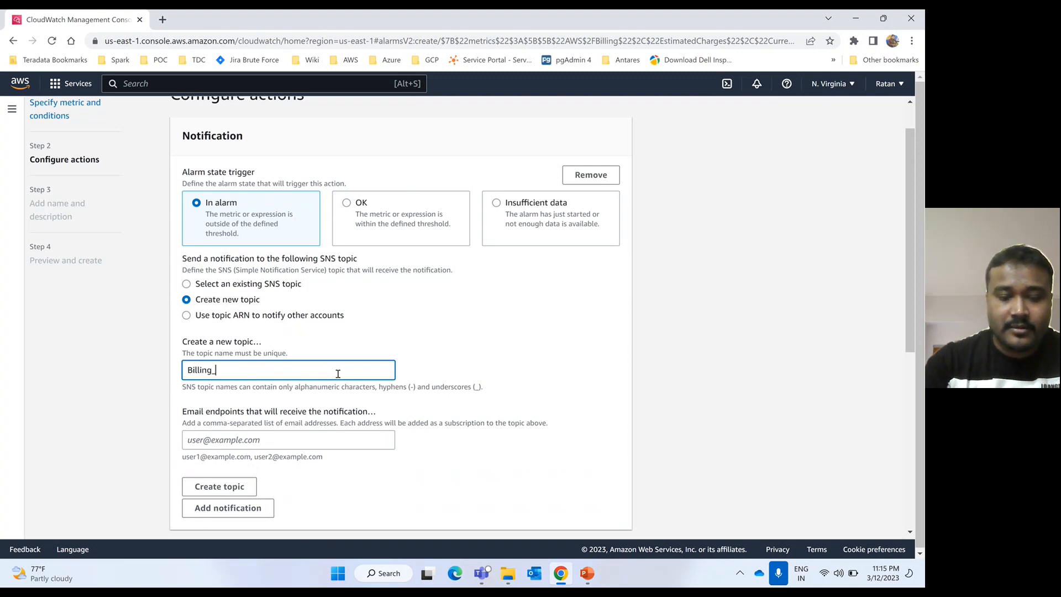
{"action": "type", "text": "alerm"}
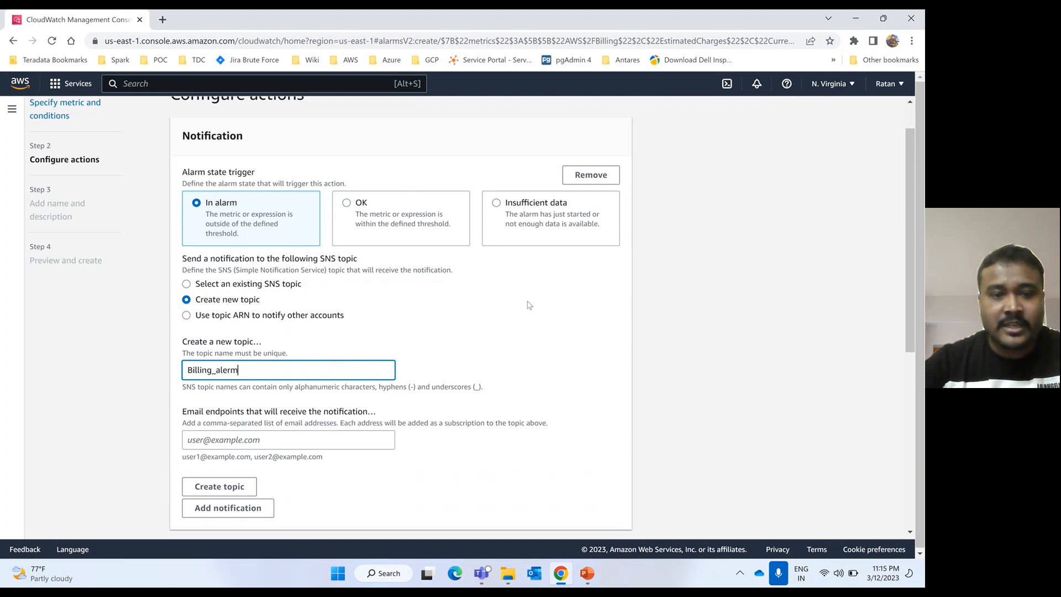
{"action": "key", "text": "BackSpace"}
{"action": "key", "text": "BackSpace"}
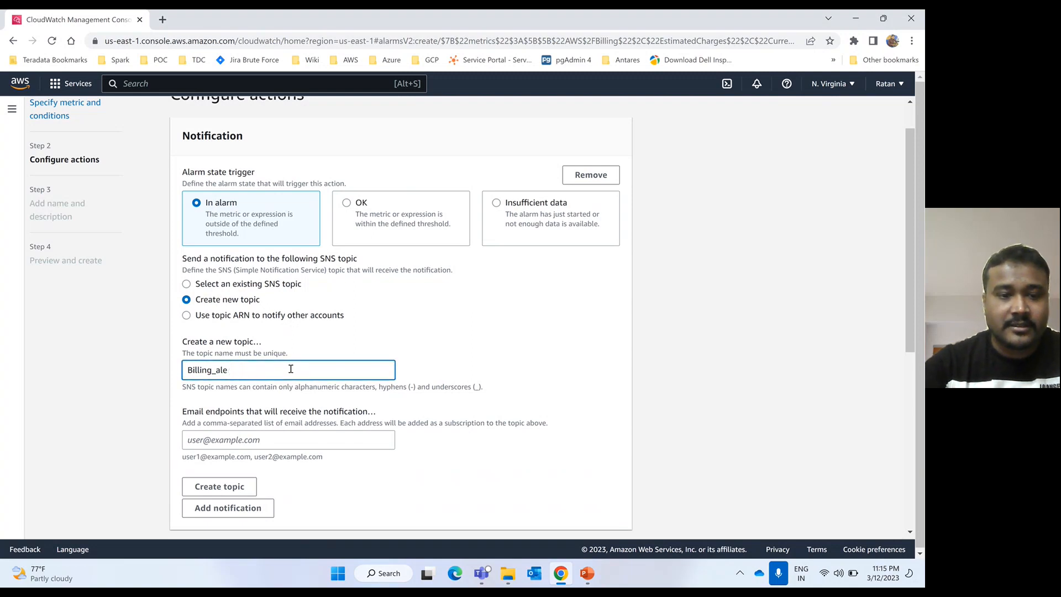
{"action": "type", "text": "rt"}
{"action": "left_click", "coordinate": [457, 319]}
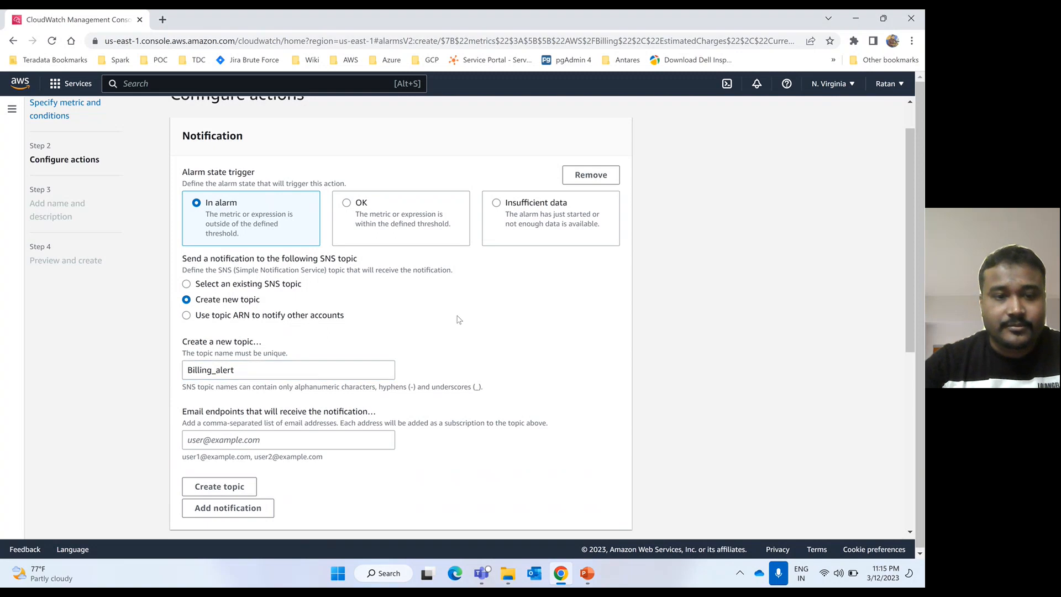
{"action": "left_click", "coordinate": [187, 370]}
{"action": "left_click", "coordinate": [266, 374]}
{"action": "type", "text": "_"}
{"action": "type", "text": "SNS"}
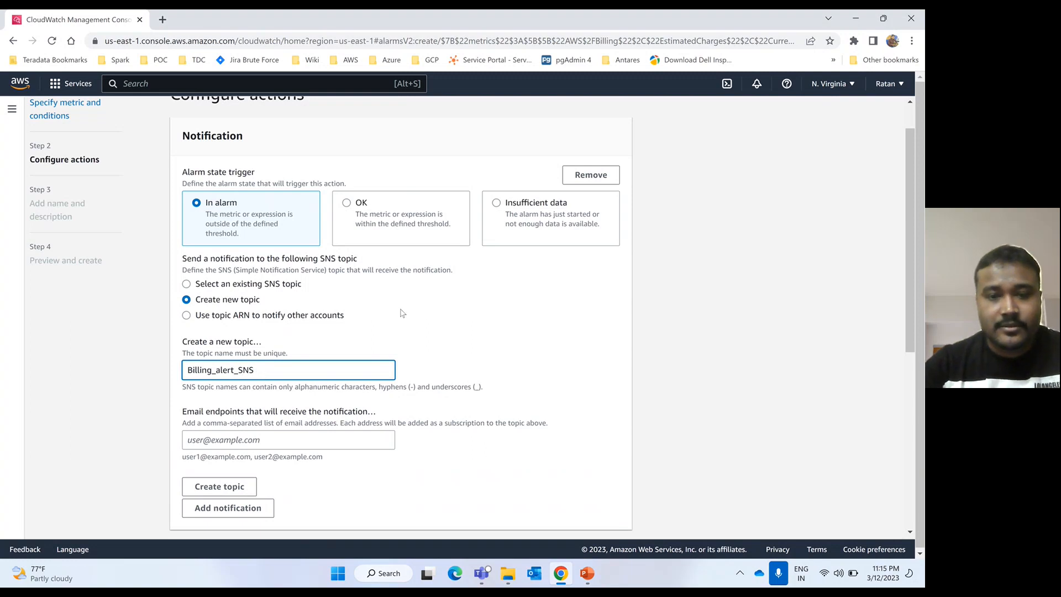
{"action": "left_click", "coordinate": [432, 309]}
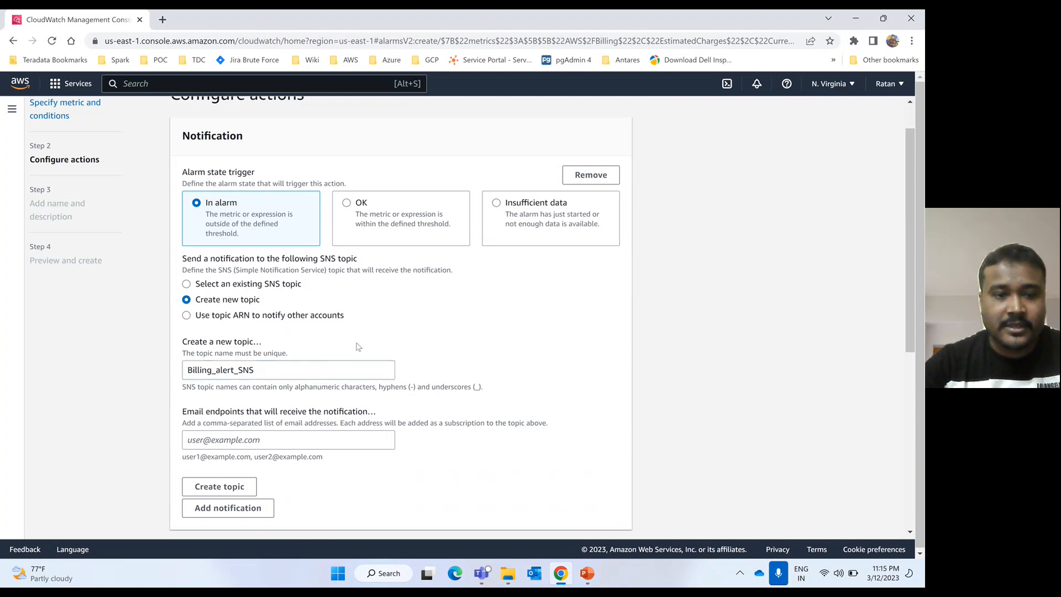
{"action": "left_click", "coordinate": [275, 365]}
{"action": "type", "text": "_t"}
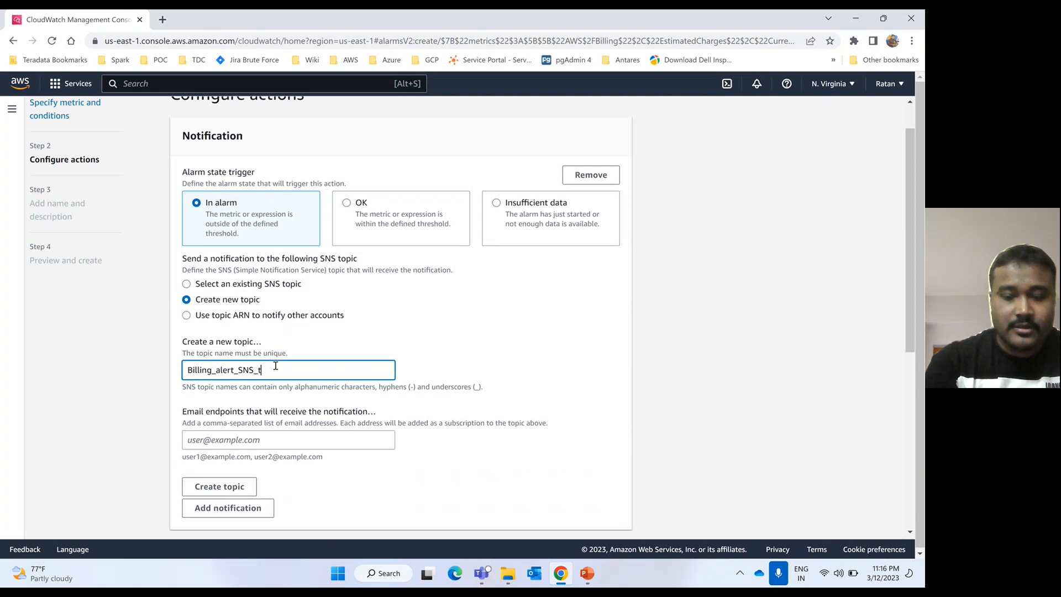
{"action": "type", "text": "opic"}
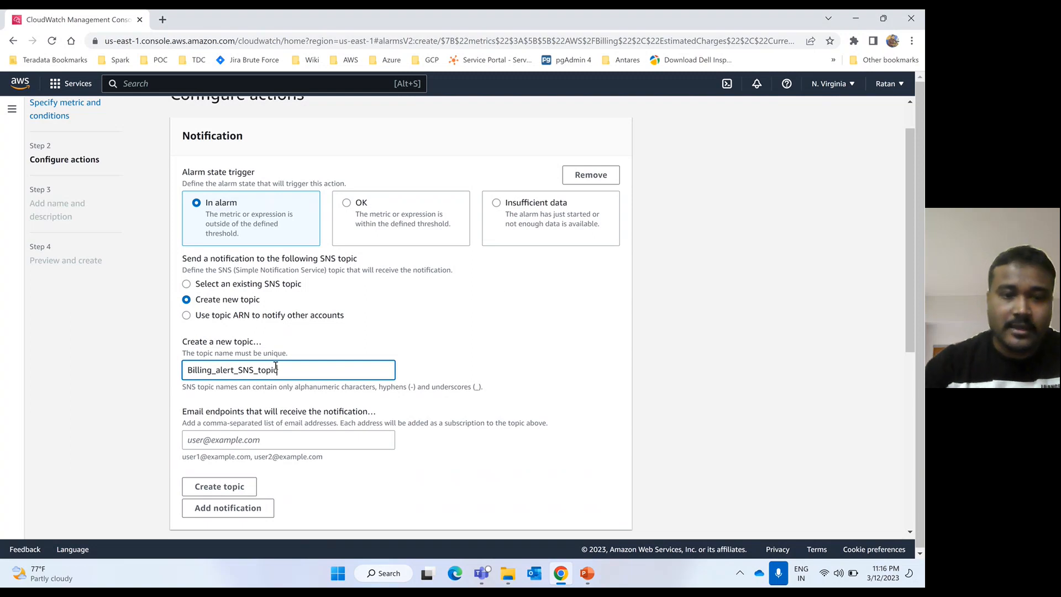
{"action": "left_click", "coordinate": [513, 298]}
- Enter the notification e-mail endpoint, create the topic, and proceed to naming the alarm
{"action": "scroll", "coordinate": [513, 298], "scroll_direction": "down", "scroll_amount": 2}
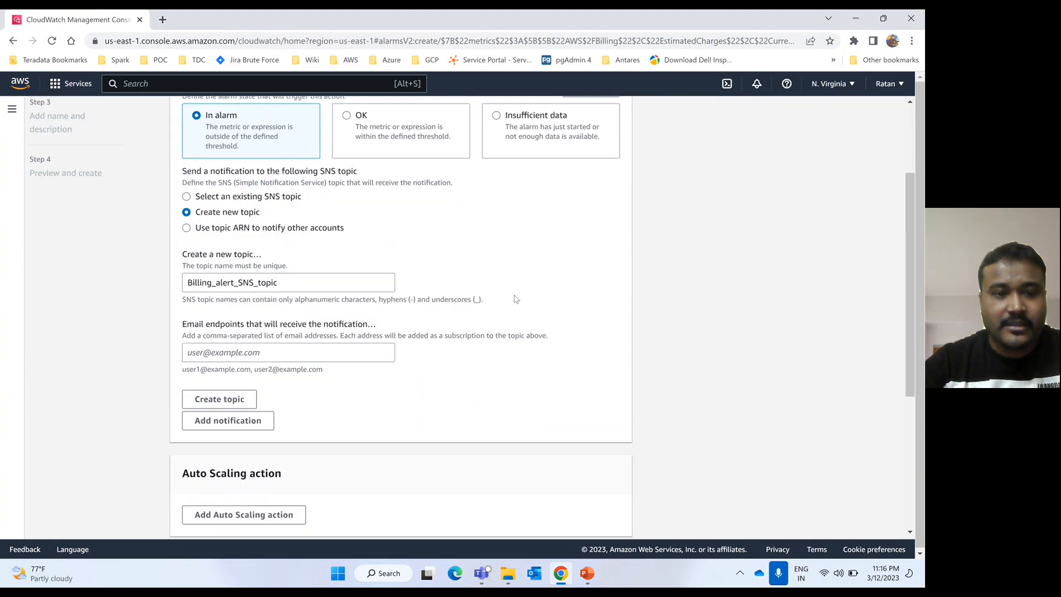
{"action": "left_click", "coordinate": [250, 354]}
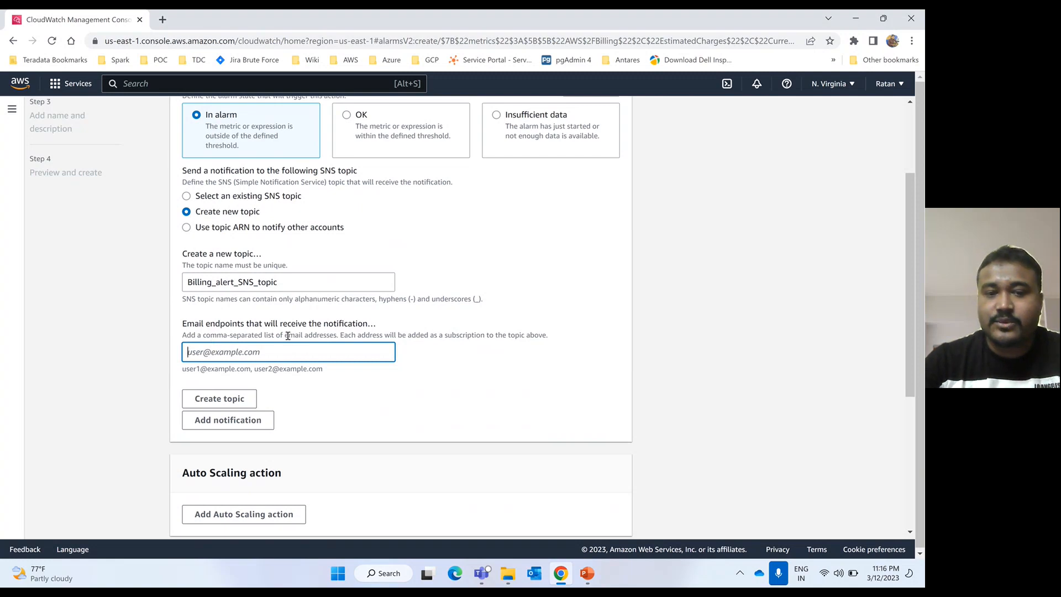
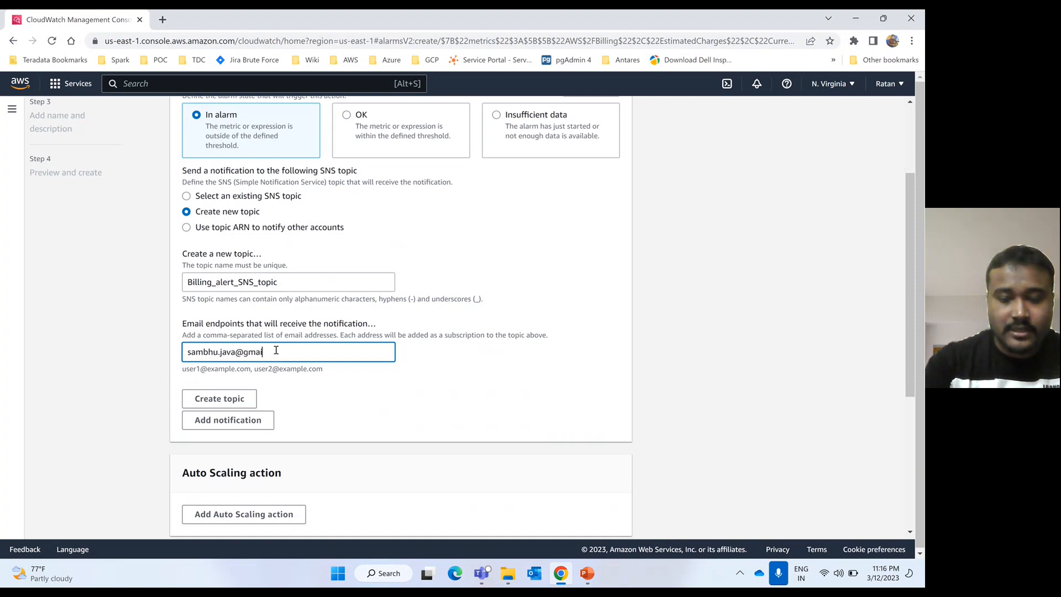
{"action": "left_click", "coordinate": [219, 398]}
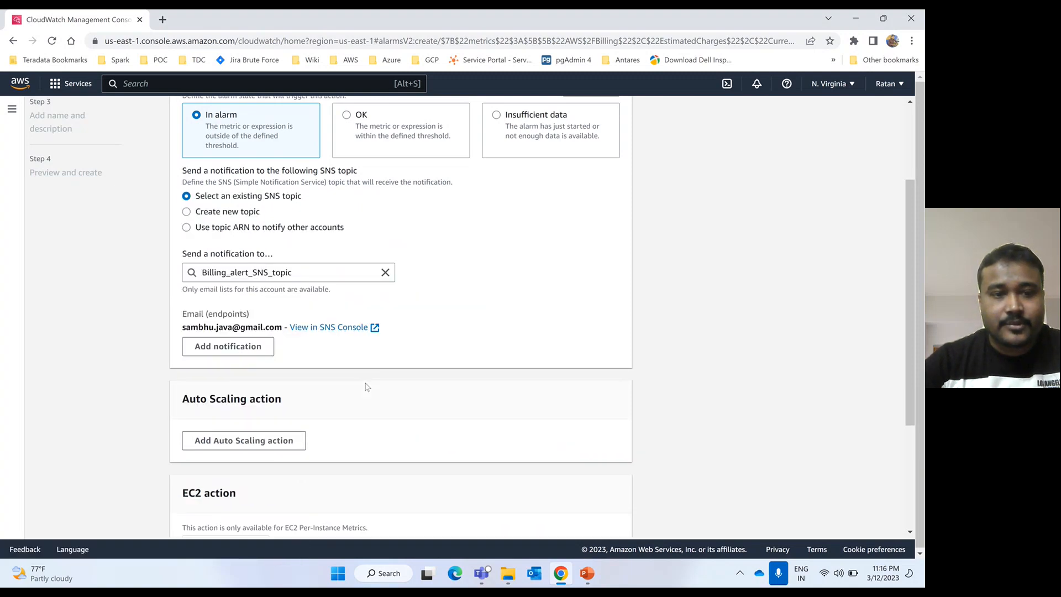
{"action": "scroll", "coordinate": [366, 385], "scroll_direction": "down", "scroll_amount": 3}
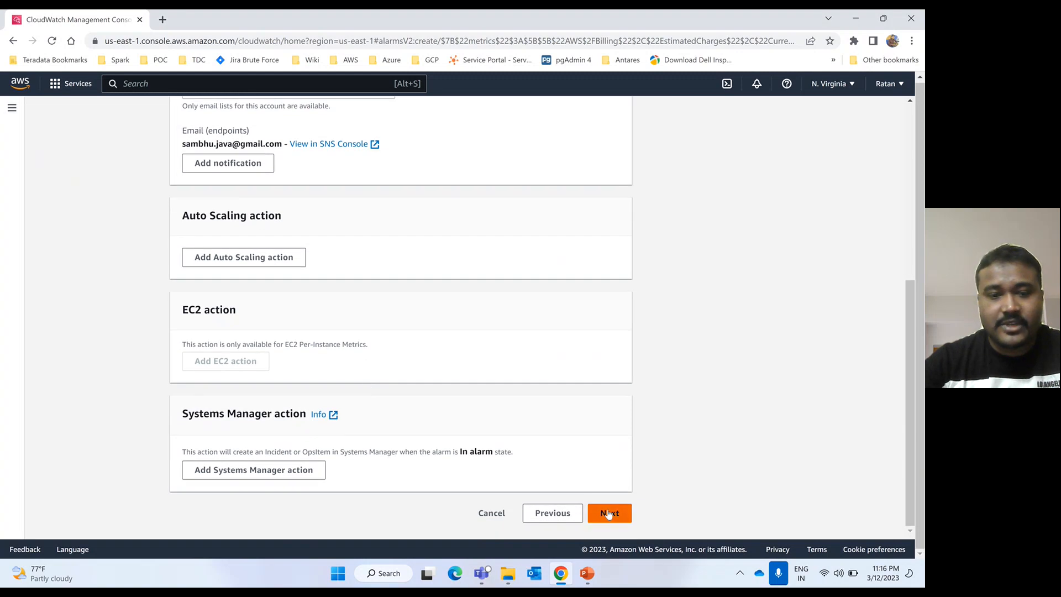
{"action": "left_click", "coordinate": [609, 514]}
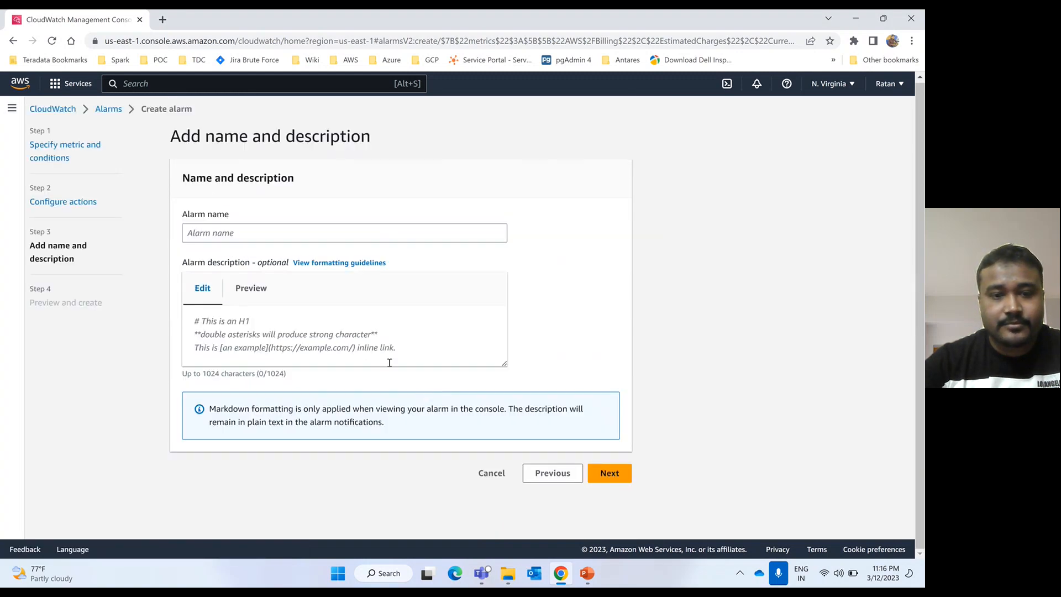
- Name the alarm billing_alerm_demo and advance to Preview and create
{"action": "left_click", "coordinate": [200, 230]}
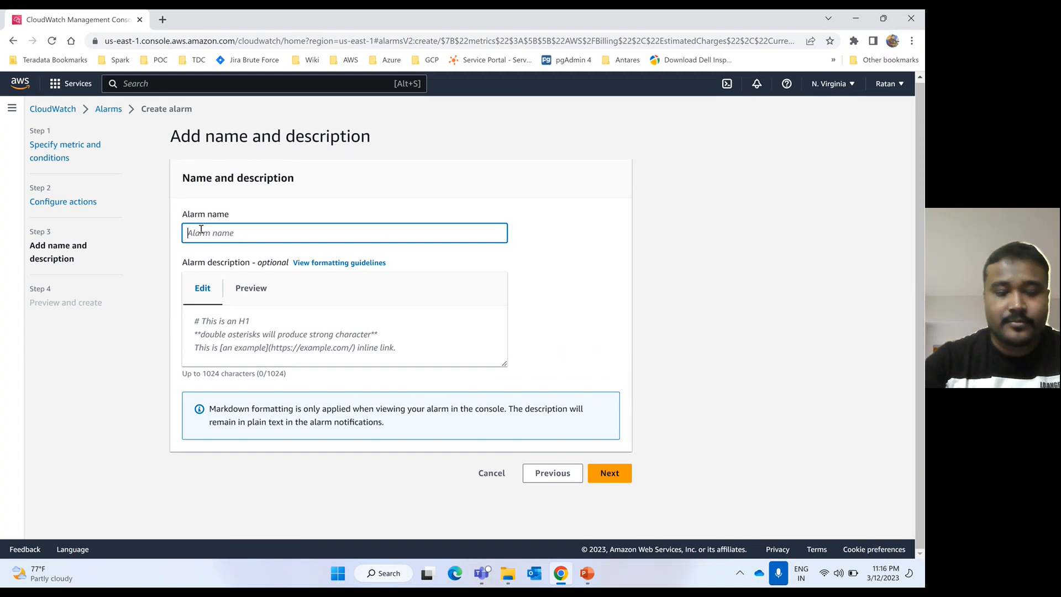
{"action": "type", "text": "bill"}
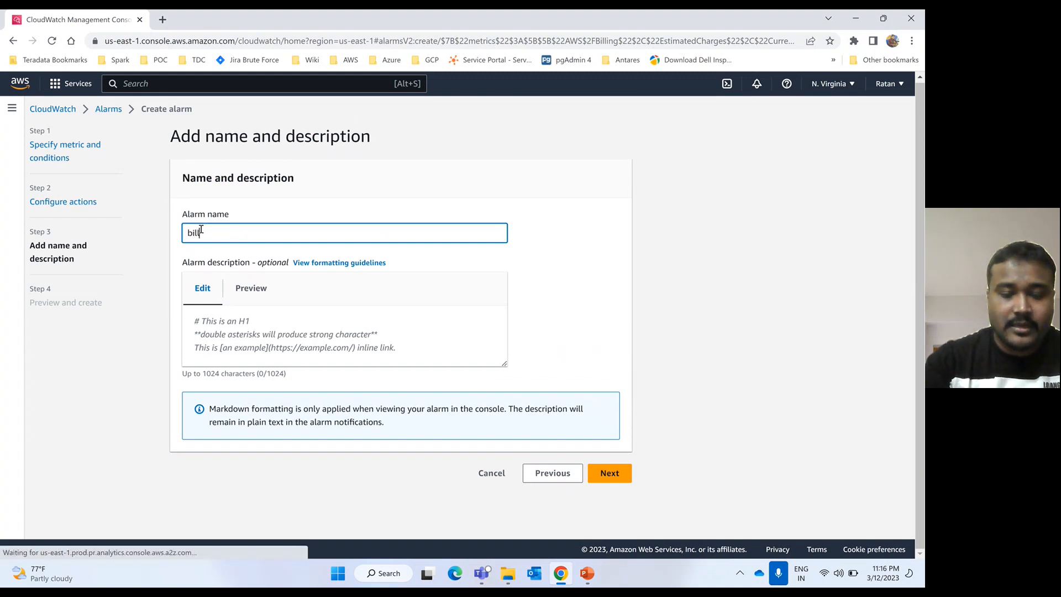
{"action": "type", "text": "ing_a"}
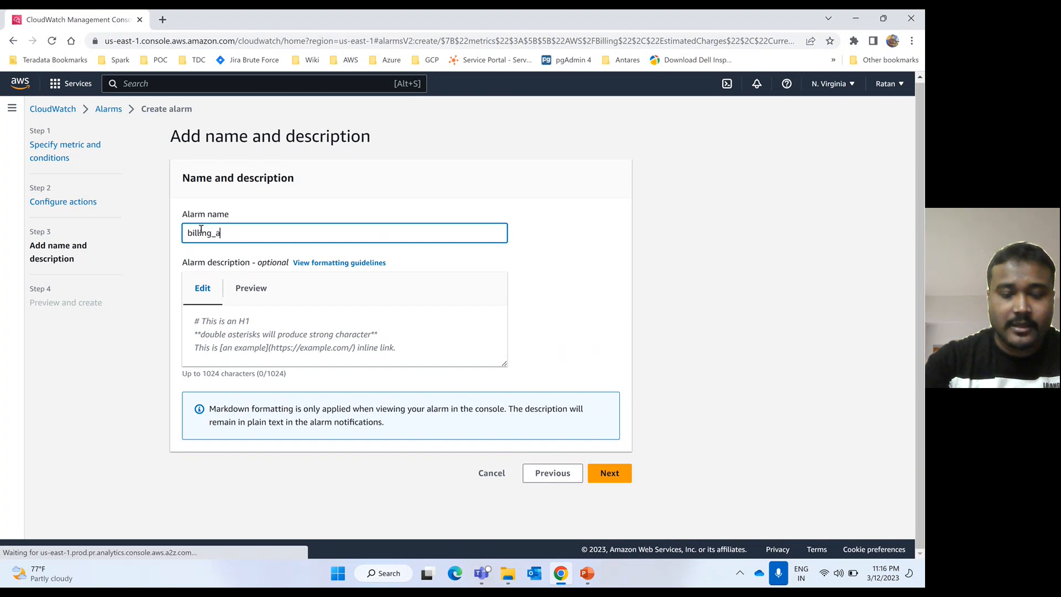
{"action": "type", "text": "lerm"}
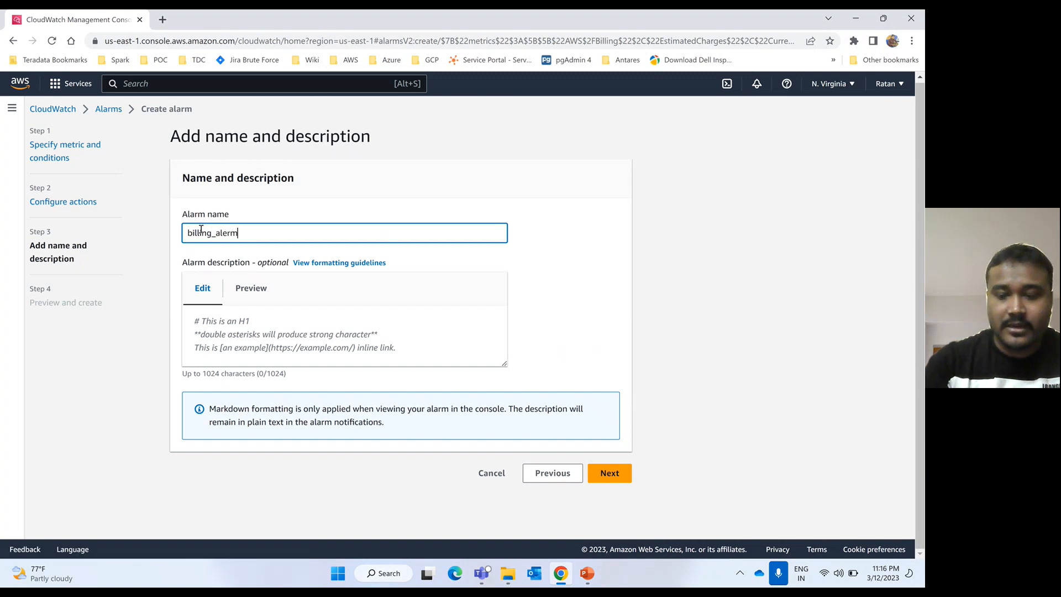
{"action": "type", "text": "_aws"}
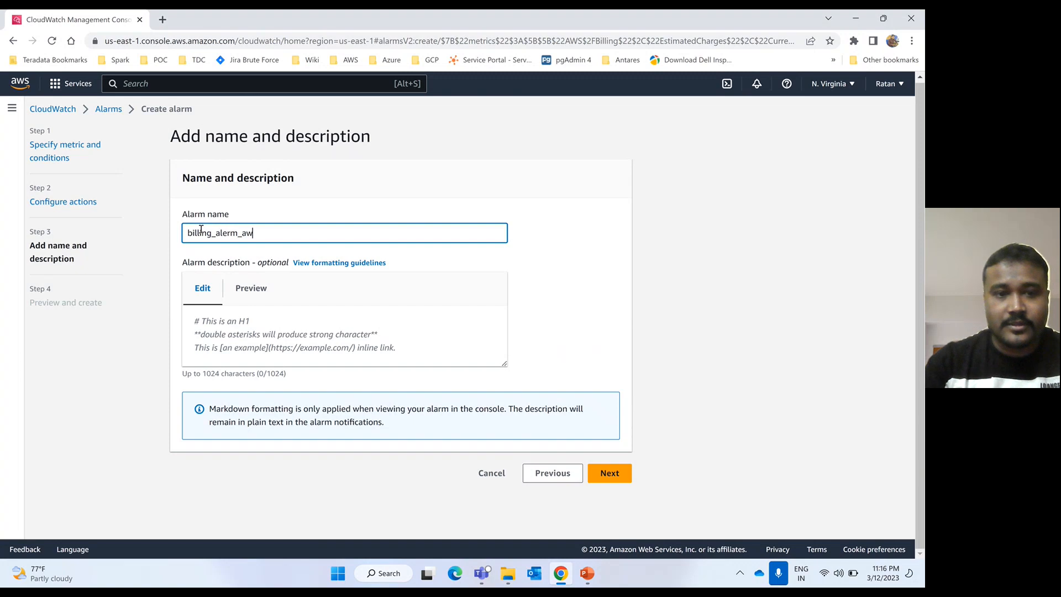
{"action": "key", "text": "BackSpace"}
{"action": "key", "text": "BackSpace"}
{"action": "key", "text": "BackSpace"}
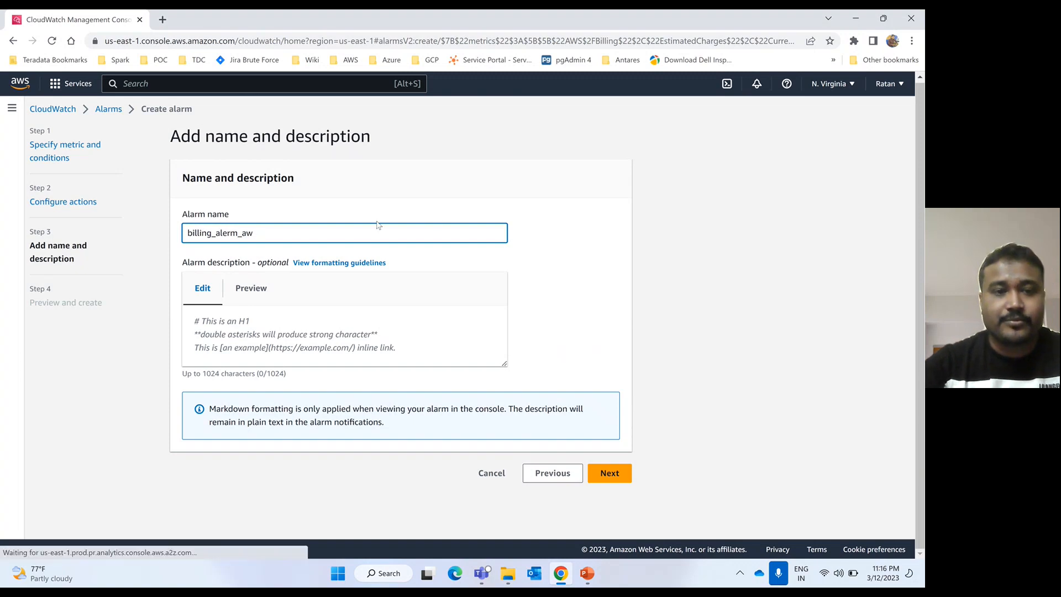
{"action": "type", "text": "demo"}
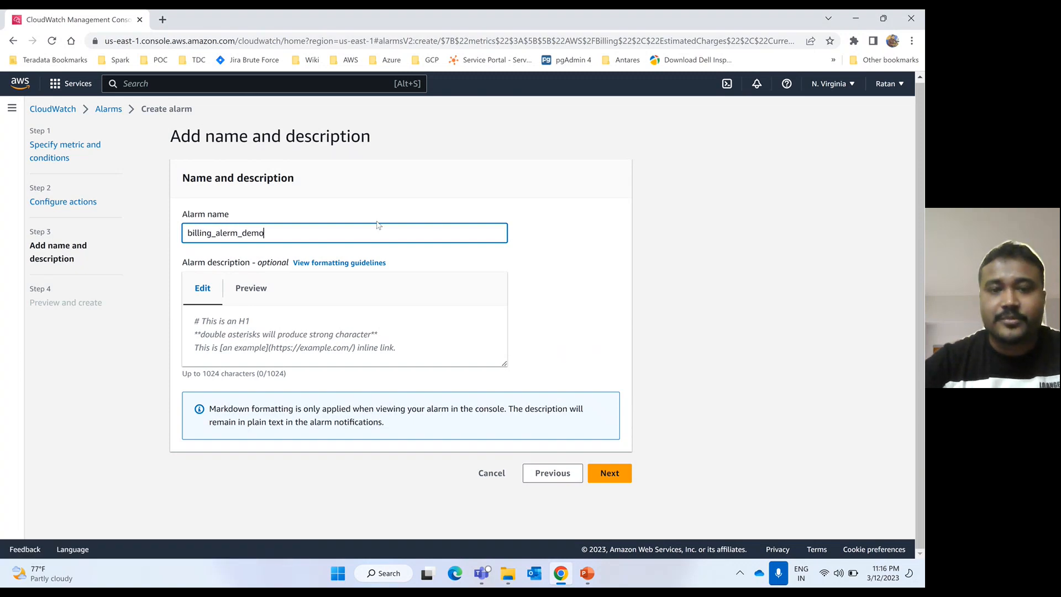
{"action": "left_click", "coordinate": [572, 214]}
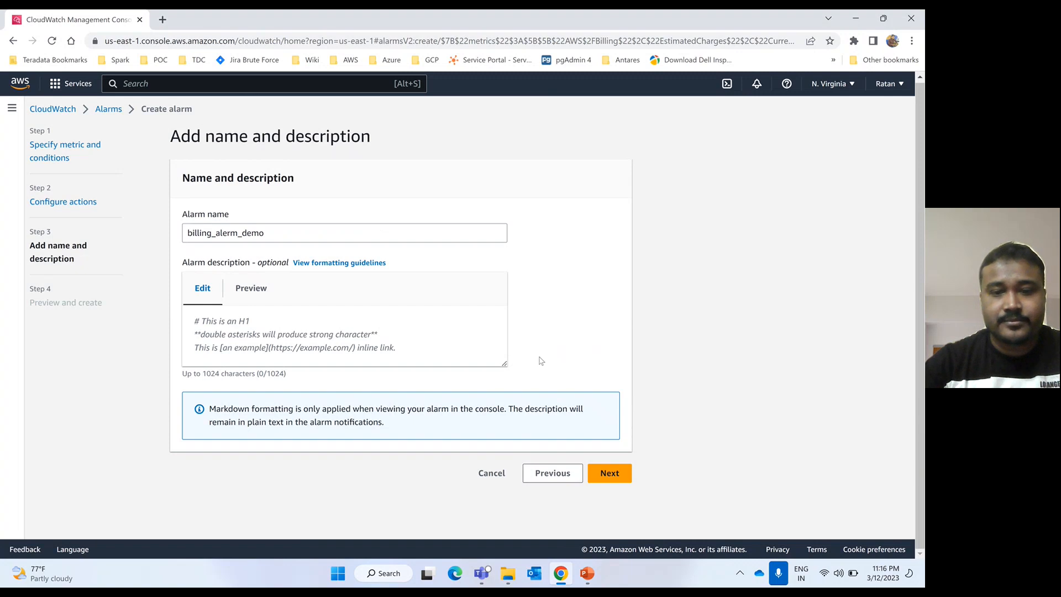
{"action": "left_click", "coordinate": [611, 473]}
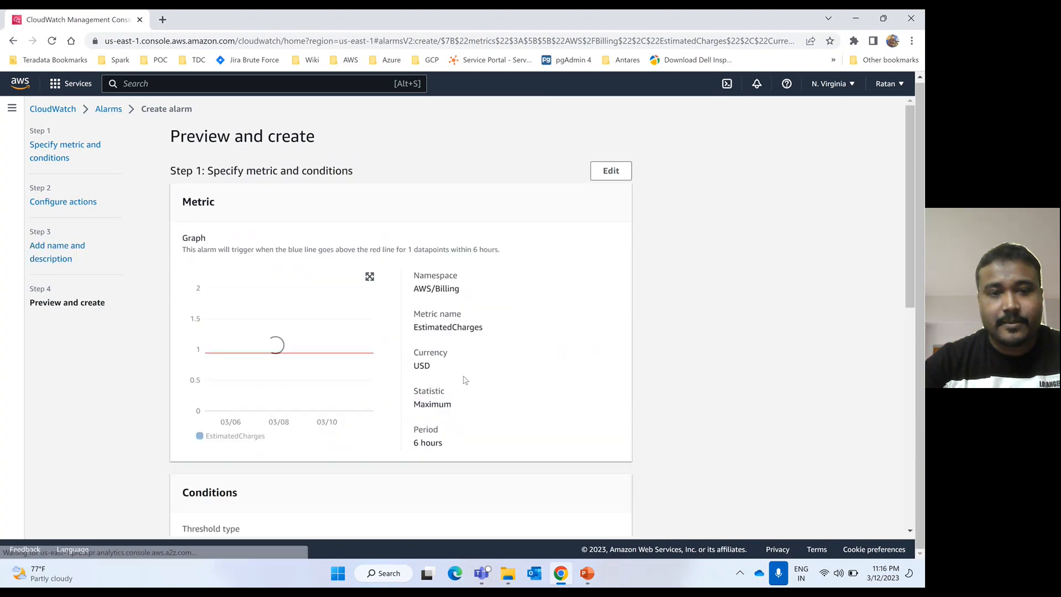
{"action": "scroll", "coordinate": [448, 348], "scroll_direction": "down", "scroll_amount": 6}
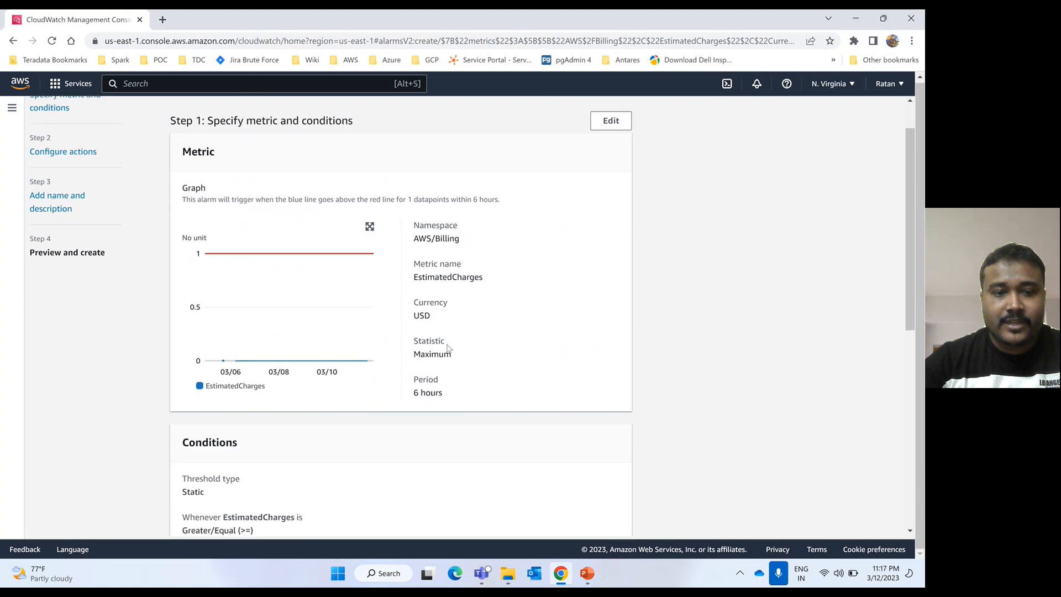
{"action": "scroll", "coordinate": [449, 348], "scroll_direction": "down", "scroll_amount": 3}
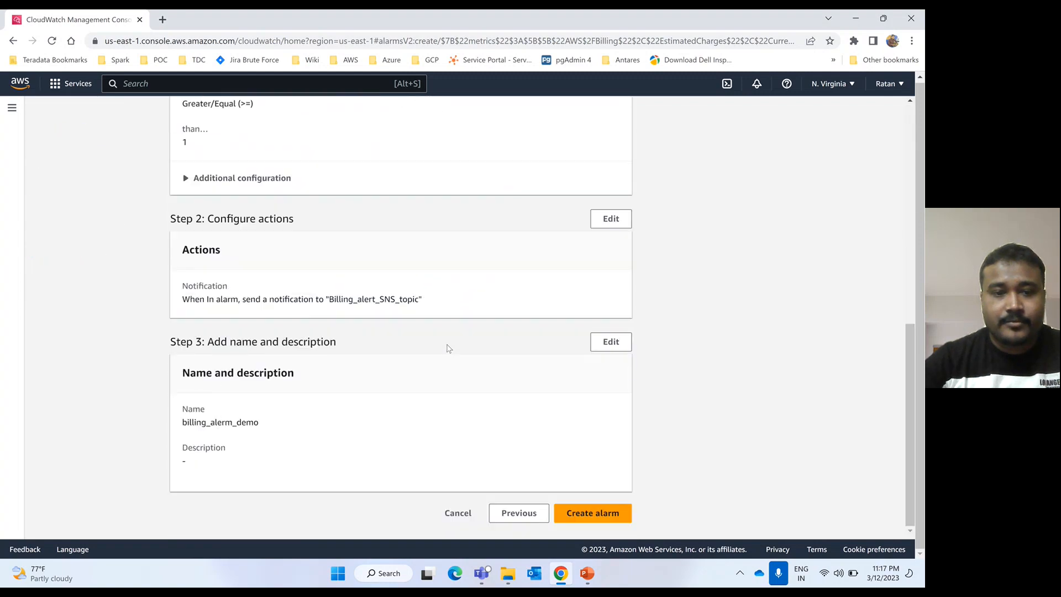
{"action": "scroll", "coordinate": [448, 348], "scroll_direction": "up", "scroll_amount": 8}
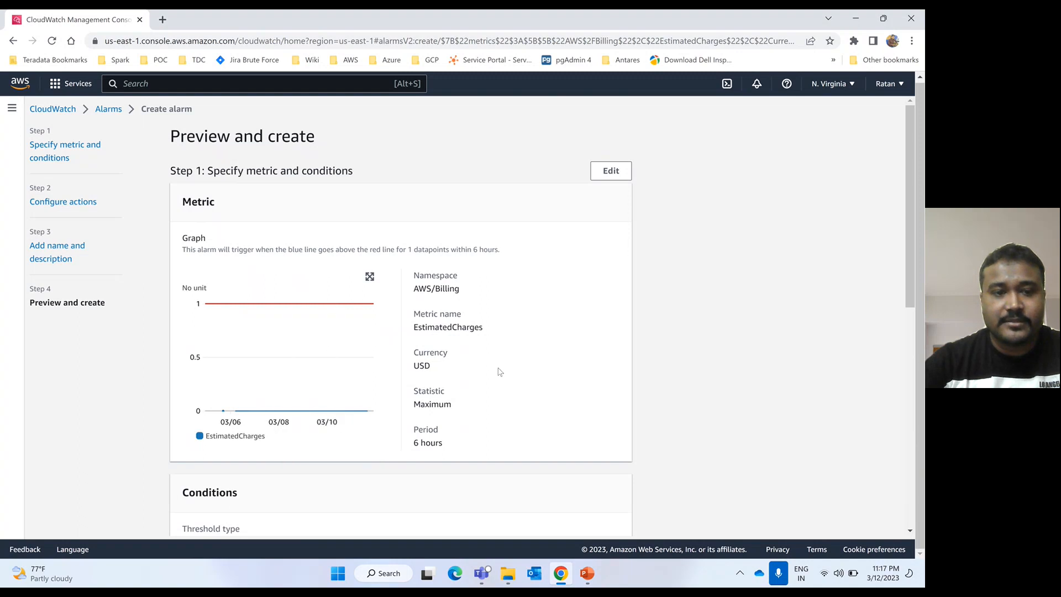
{"action": "scroll", "coordinate": [497, 371], "scroll_direction": "down", "scroll_amount": 2}
{"action": "scroll", "coordinate": [499, 371], "scroll_direction": "down", "scroll_amount": 6}
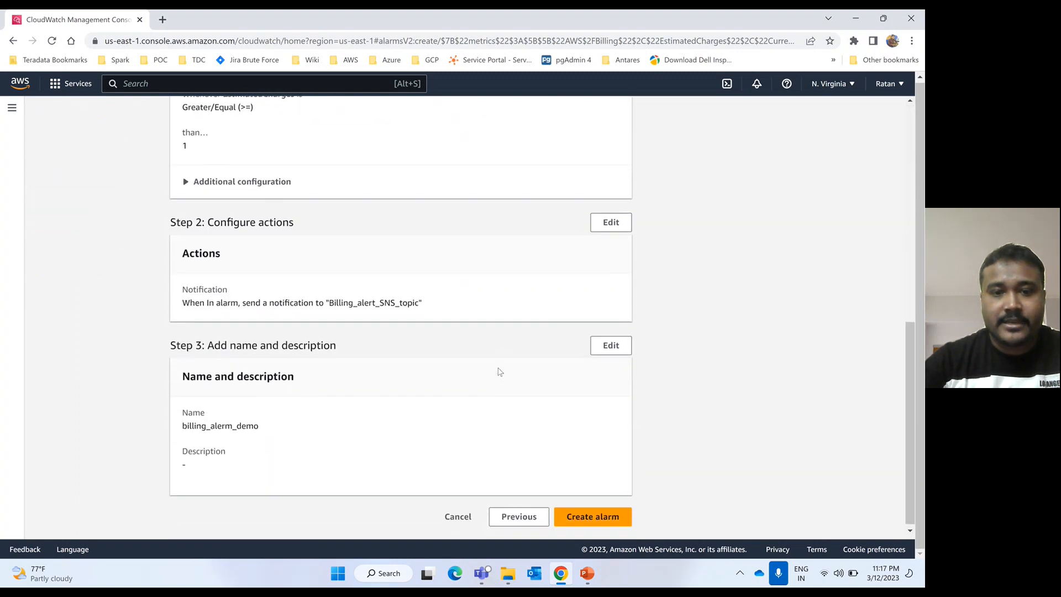
{"action": "scroll", "coordinate": [499, 371], "scroll_direction": "up", "scroll_amount": 6}
{"action": "scroll", "coordinate": [497, 371], "scroll_direction": "up", "scroll_amount": 3}
{"action": "scroll", "coordinate": [434, 418], "scroll_direction": "down", "scroll_amount": 5}
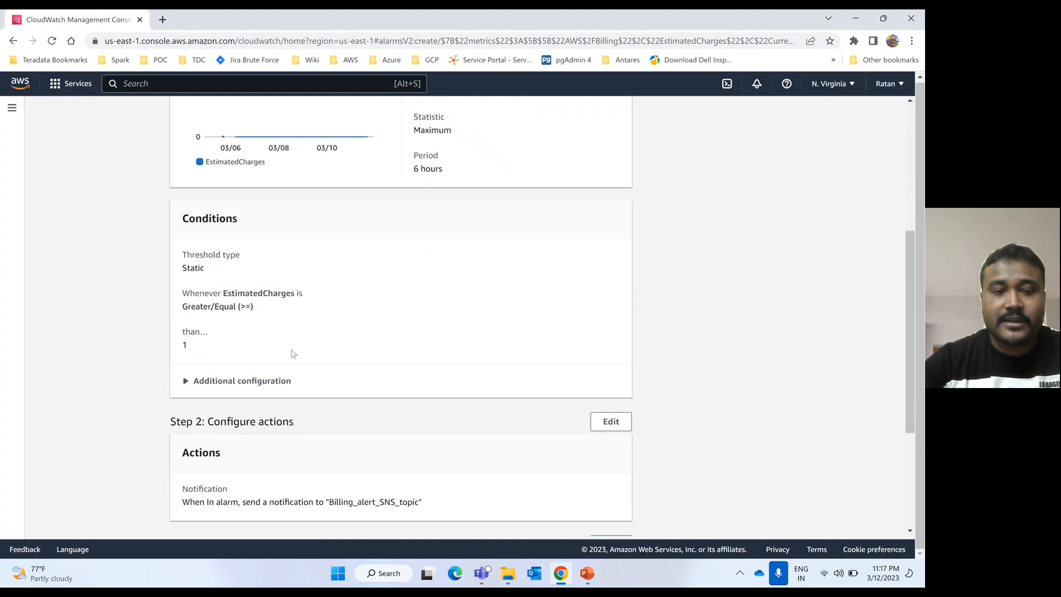
{"action": "scroll", "coordinate": [330, 377], "scroll_direction": "down", "scroll_amount": 4}
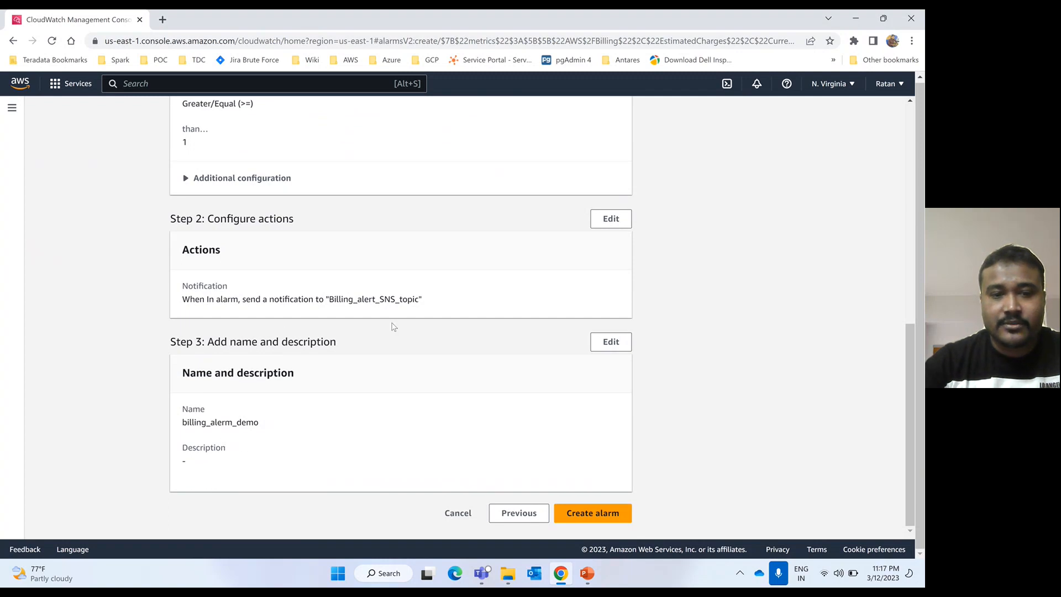
{"action": "left_click", "coordinate": [602, 515]}
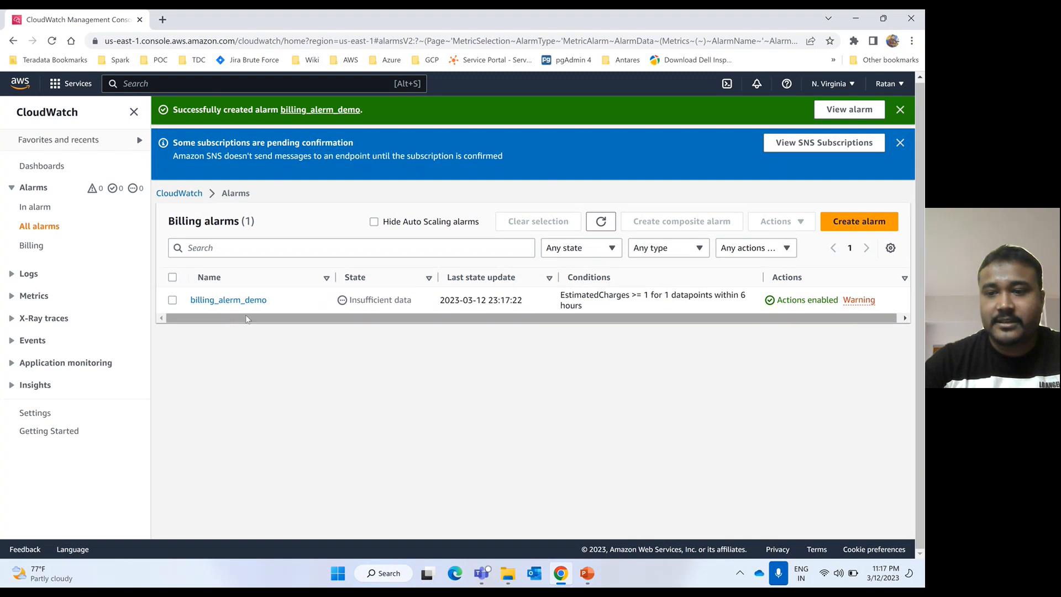
- Open billing_alerm_demo's details to view its EstimatedCharges graph against the 1 USD threshold
{"action": "scroll", "coordinate": [673, 310], "scroll_direction": "right", "scroll_amount": 1}
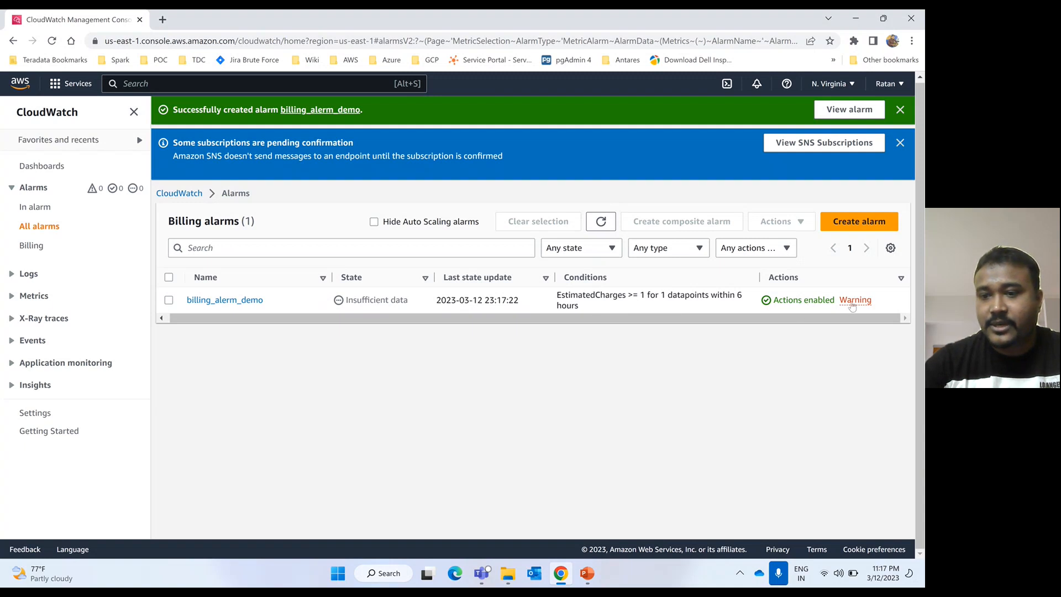
{"action": "left_click", "coordinate": [238, 303]}
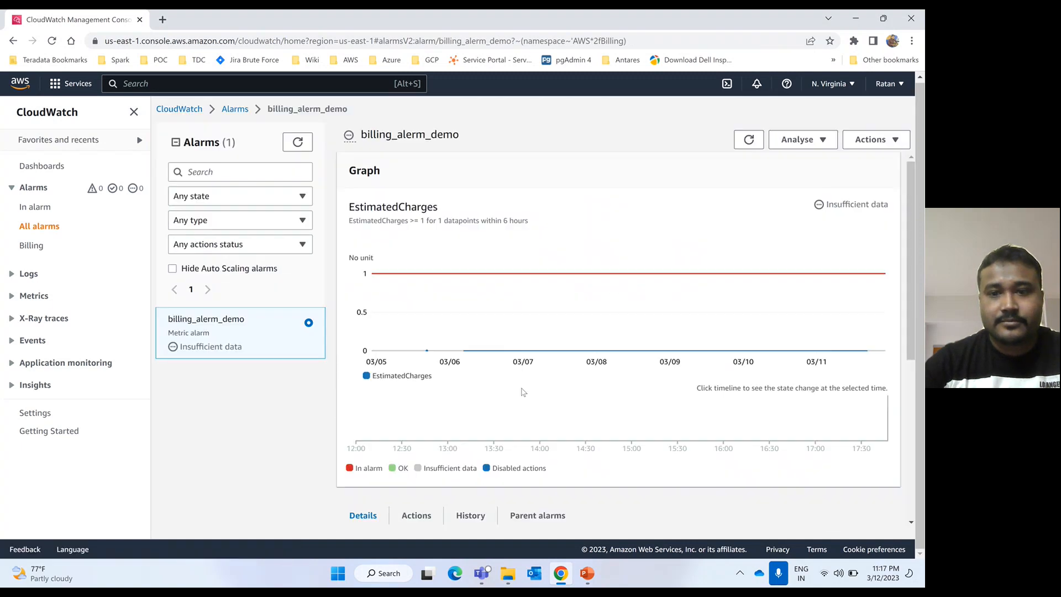
{"action": "scroll", "coordinate": [523, 392], "scroll_direction": "down", "scroll_amount": 5}
{"action": "scroll", "coordinate": [522, 391], "scroll_direction": "down", "scroll_amount": 1}
{"action": "scroll", "coordinate": [523, 392], "scroll_direction": "up", "scroll_amount": 6}
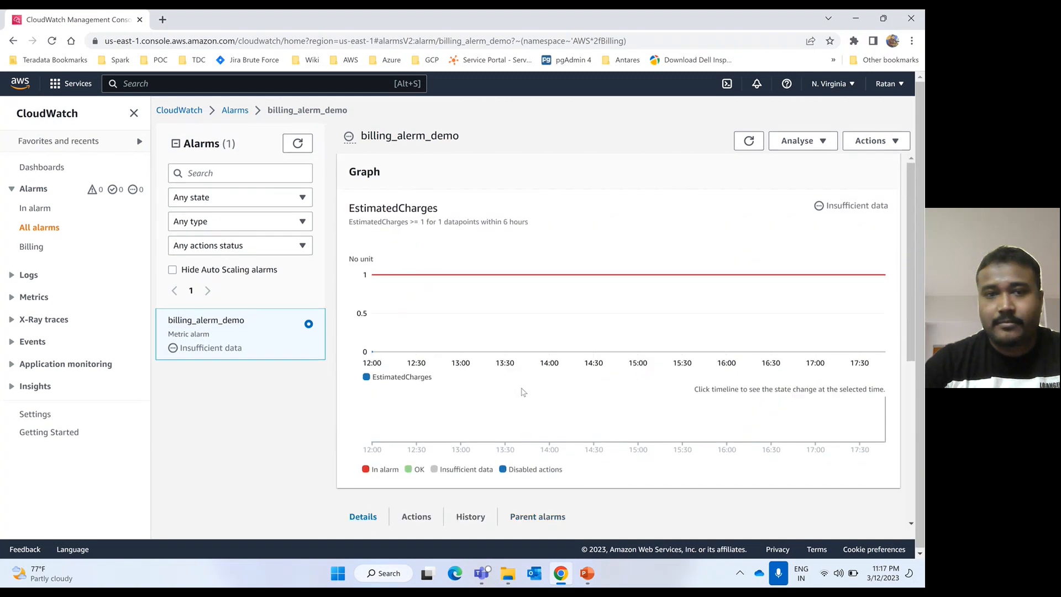
- Search sns, open Simple Notification Service Topics, and view Billing_alert_SNS_topic's pending subscription
{"action": "left_click", "coordinate": [145, 84]}
{"action": "type", "text": "sna"}
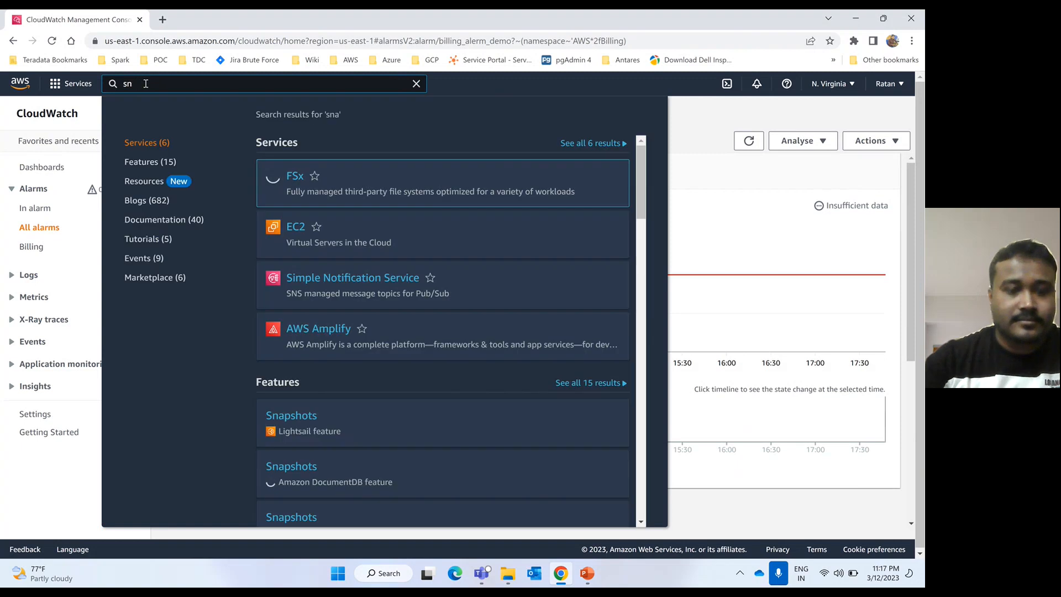
{"action": "key", "text": "BackSpace"}
{"action": "type", "text": "s"}
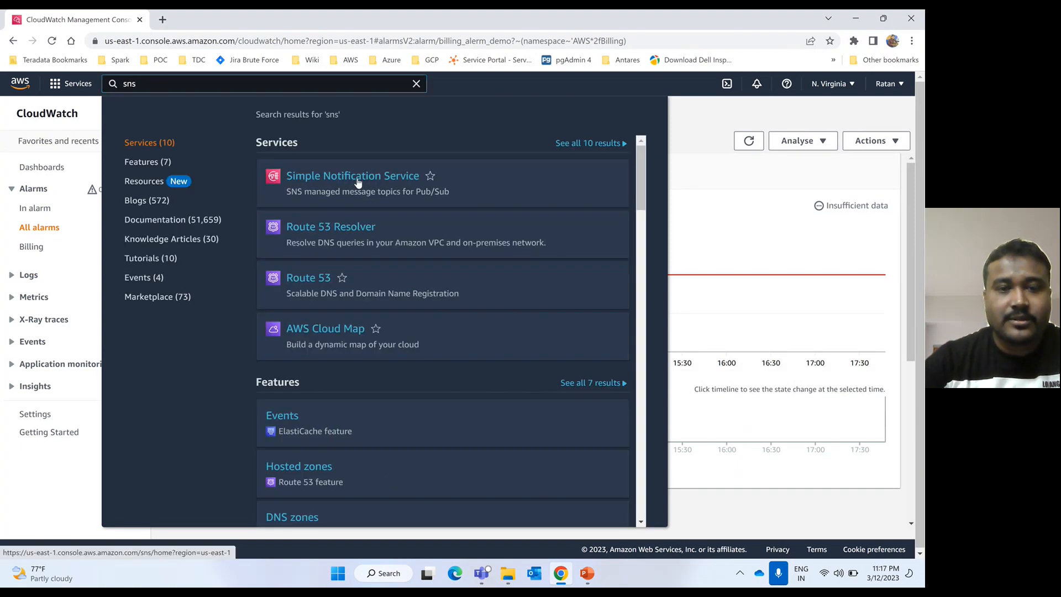
{"action": "left_click", "coordinate": [353, 176]}
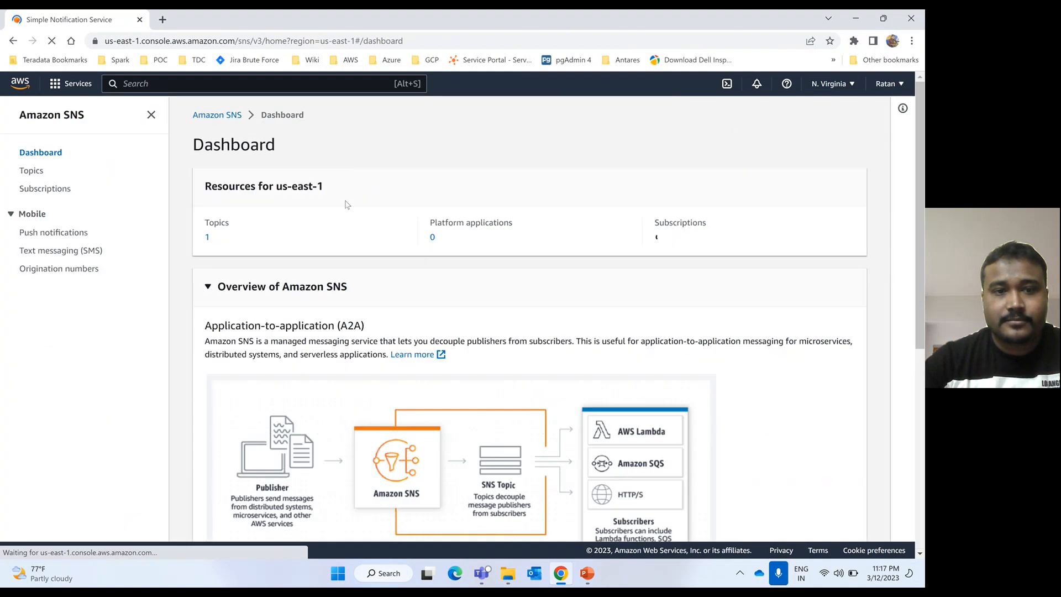
{"action": "left_click", "coordinate": [208, 237]}
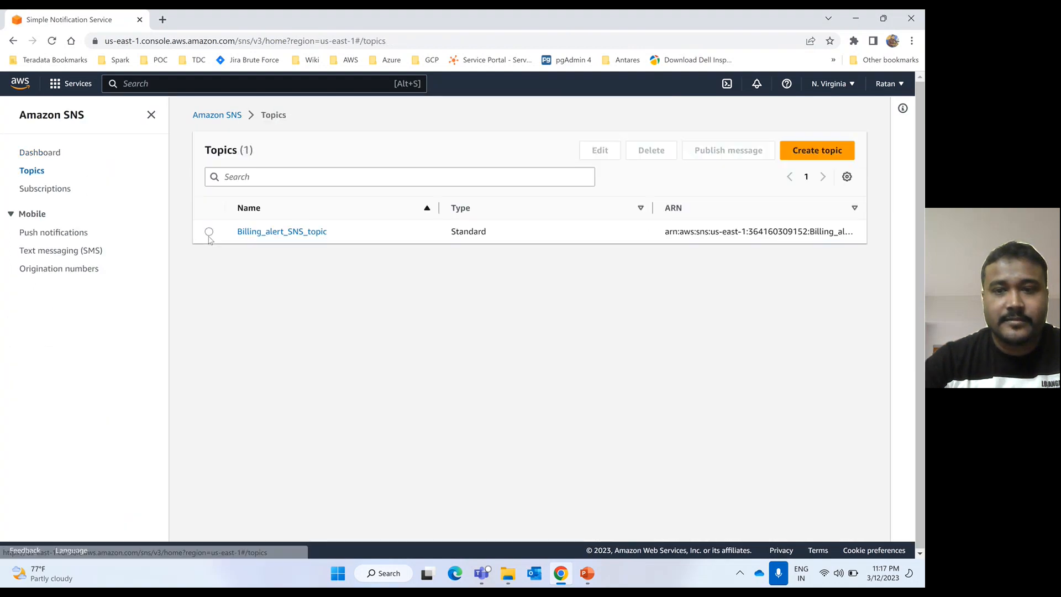
{"action": "left_click", "coordinate": [289, 233]}
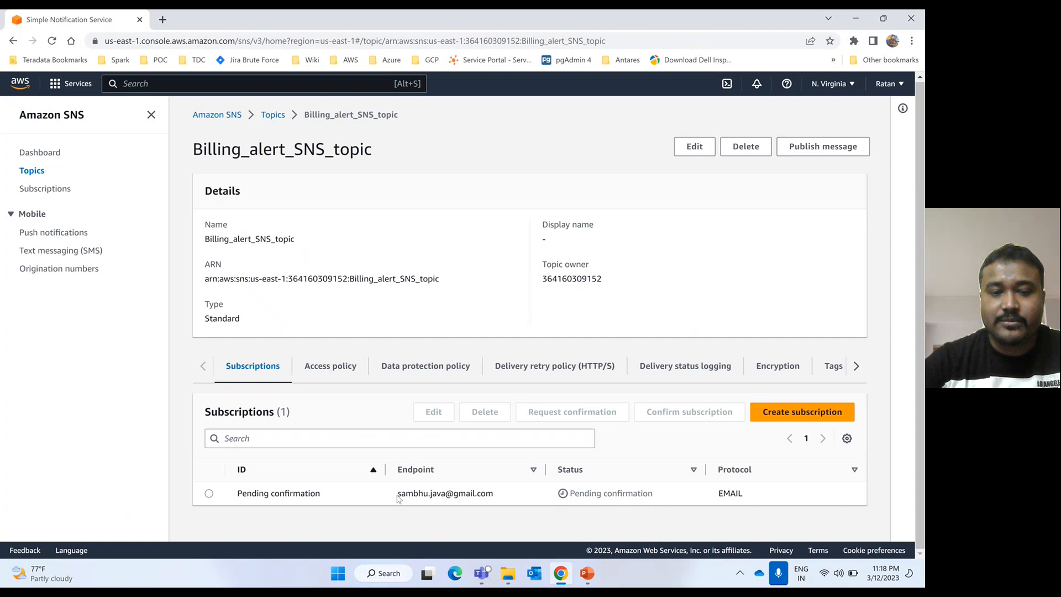
{"action": "left_click", "coordinate": [165, 21]}
- Confirm the SNS subscription via the AWS Notification - Subscription Confirmation email in Gmail
{"action": "type", "text": "gm"}
{"action": "key", "text": "Return"}
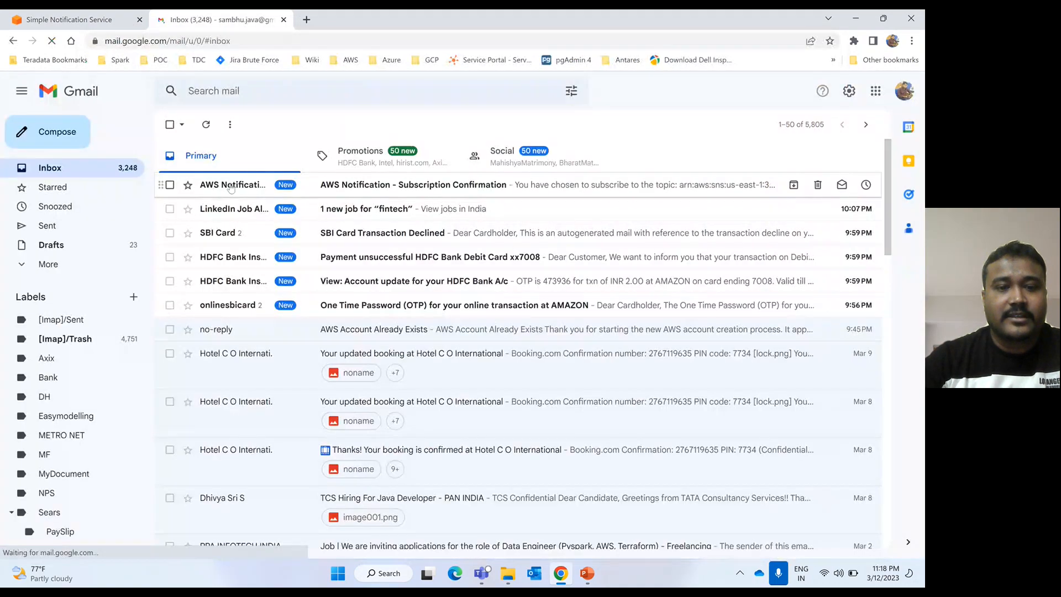
{"action": "left_click", "coordinate": [217, 186]}
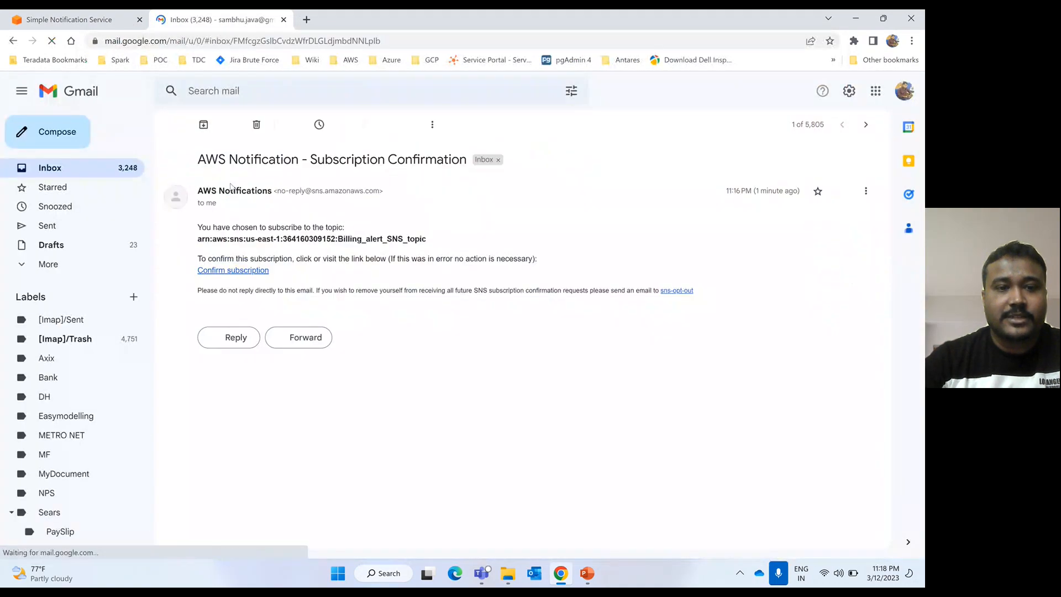
{"action": "left_click", "coordinate": [231, 271]}
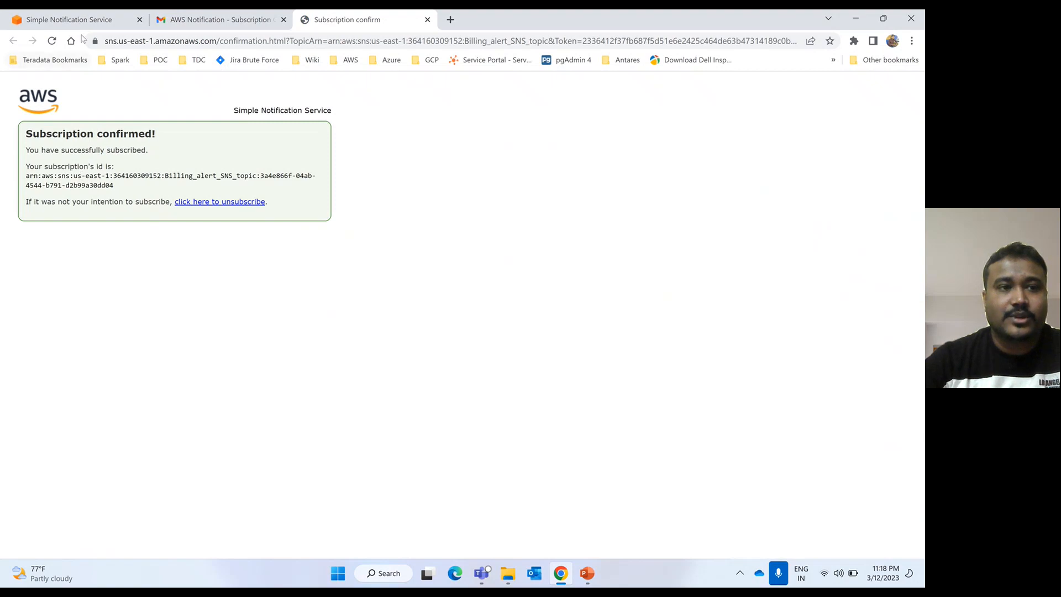
{"action": "left_click", "coordinate": [72, 20]}
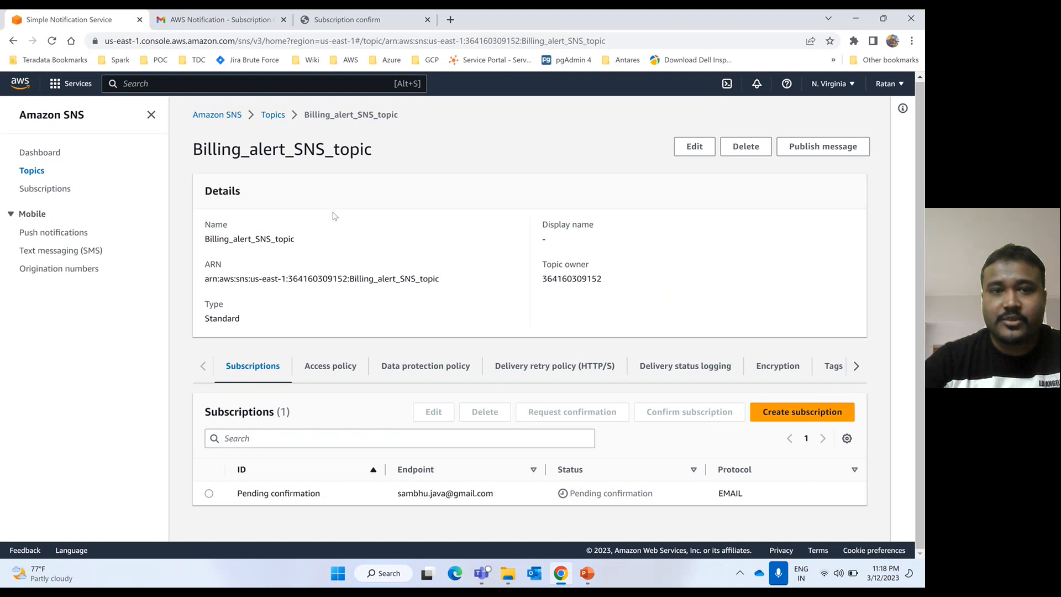
- Reload the Billing_alert_SNS_topic page to refresh the email subscription's status
{"action": "left_click", "coordinate": [52, 40]}
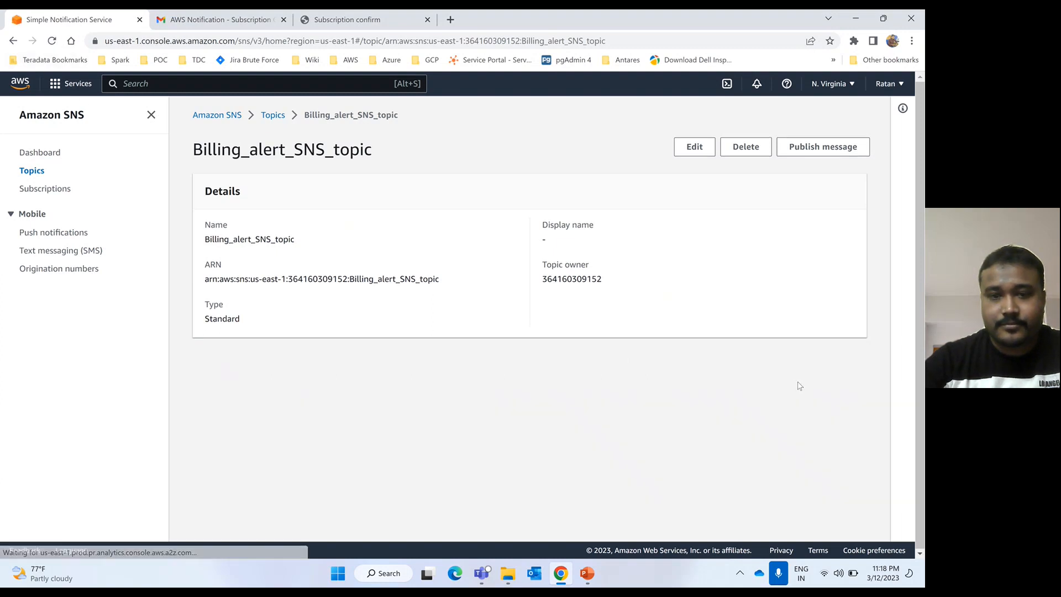